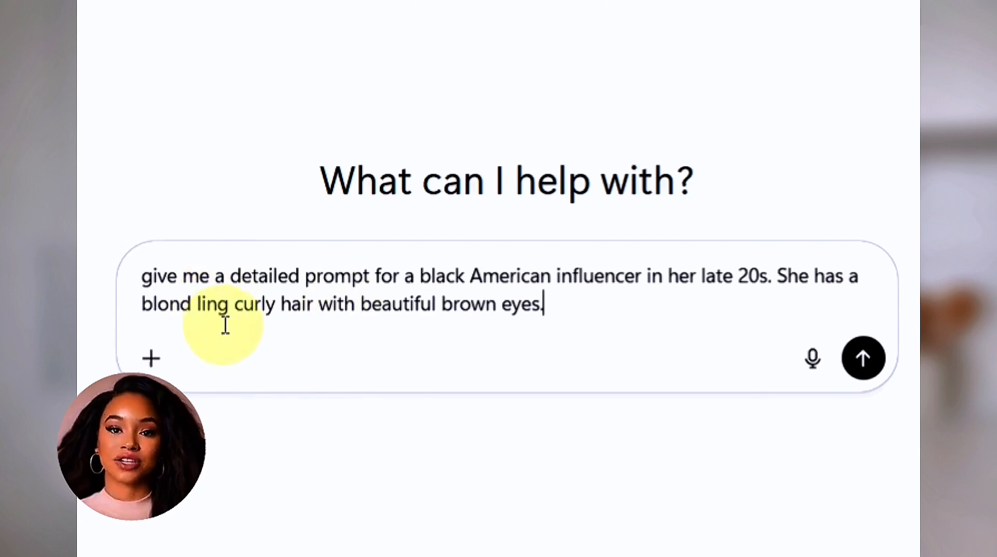
Step: Correct "ling" to "long" in the influencer description and submit the request for a detailed prompt
left_click(207, 303)
key("BackSpace")
type("o")
left_click(586, 304)
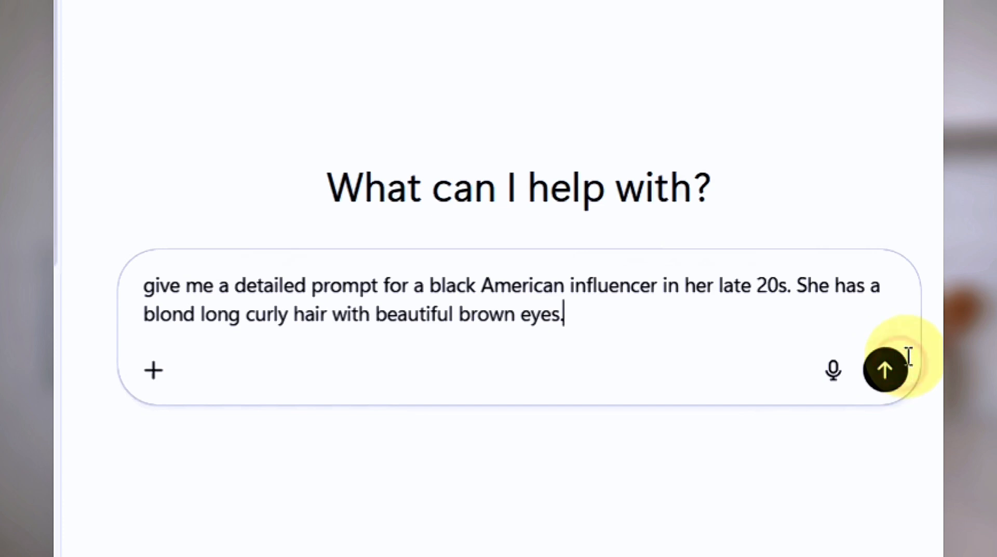
left_click(907, 358)
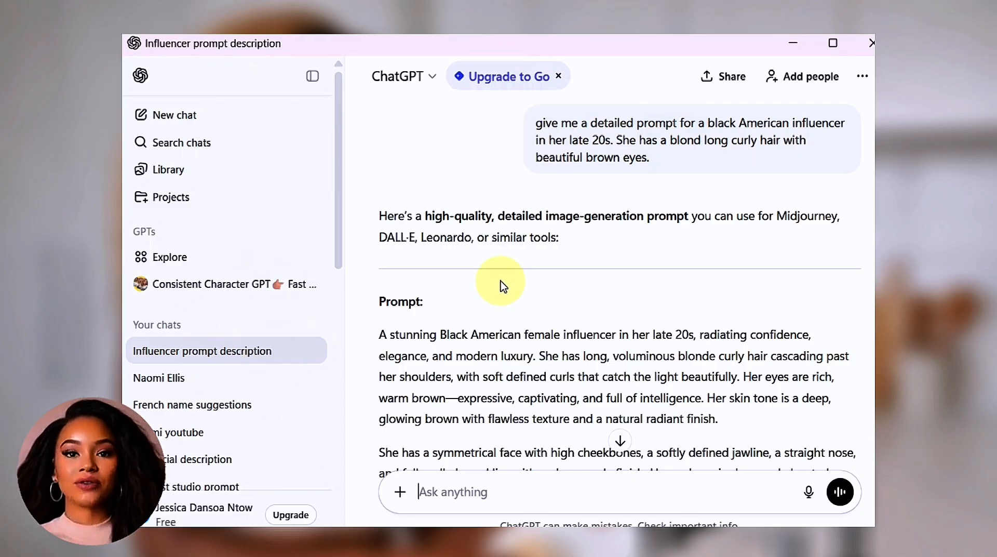
Step: Copy the full generated influencer prompt, from "A stunning Black American female influencer" through "premium lifestyle vibe."
scroll(503, 286, "down", 10)
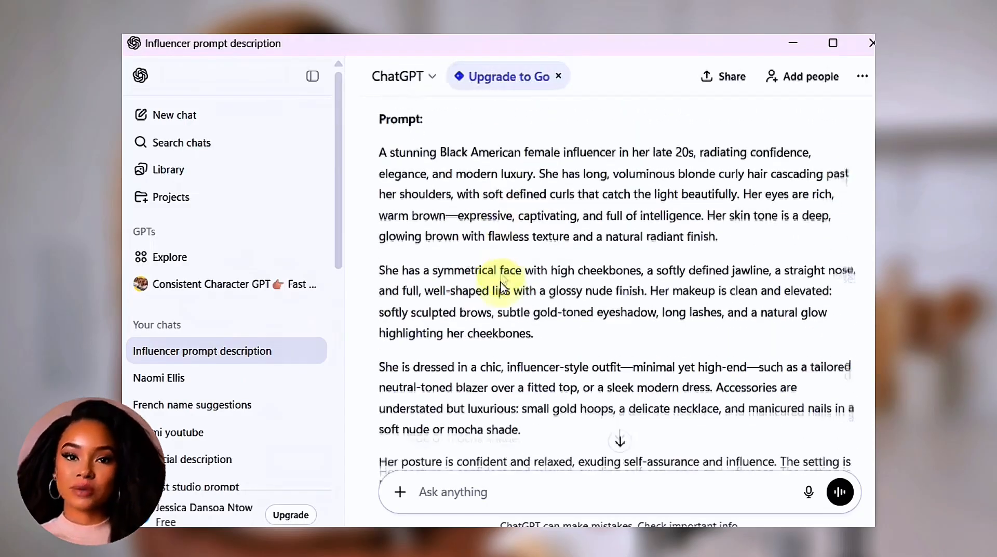
scroll(503, 289, "up", 10)
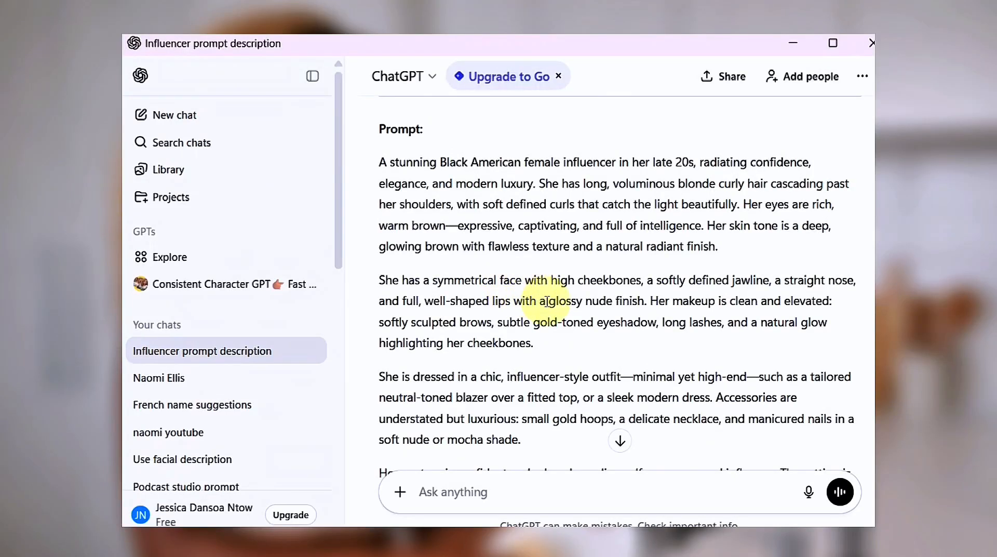
left_click_drag(379, 162, 485, 248)
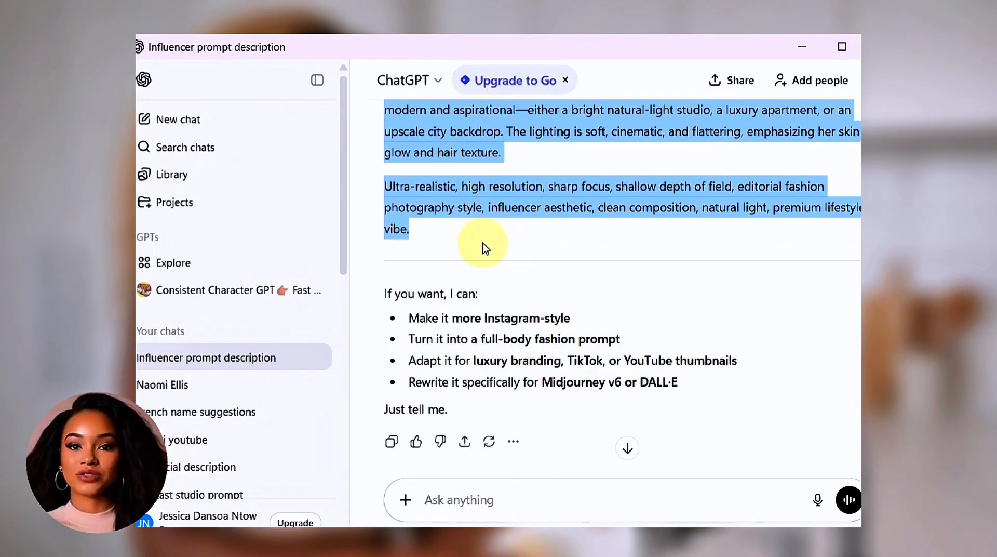
right_click(445, 201)
left_click(475, 227)
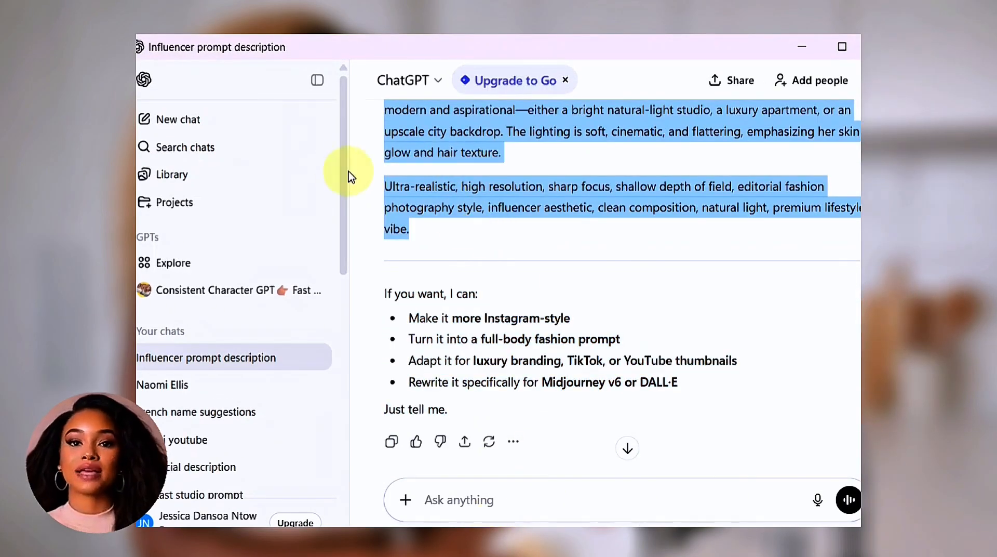
Step: Start a new chat and paste the copied influencer prompt into its message
left_click(223, 120)
left_click(474, 288)
key("ctrl+v")
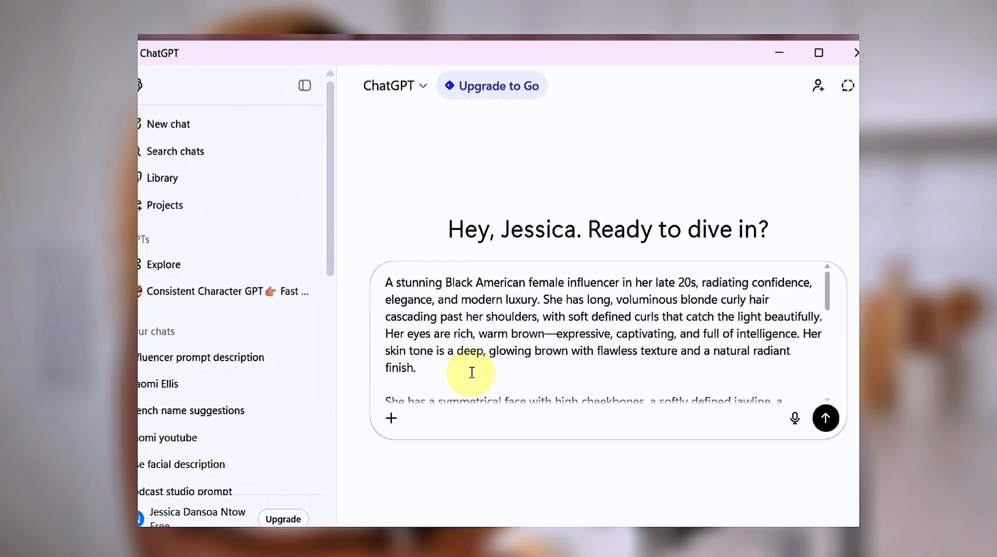
scroll(471, 372, "down", 10)
scroll(394, 283, "up", 10)
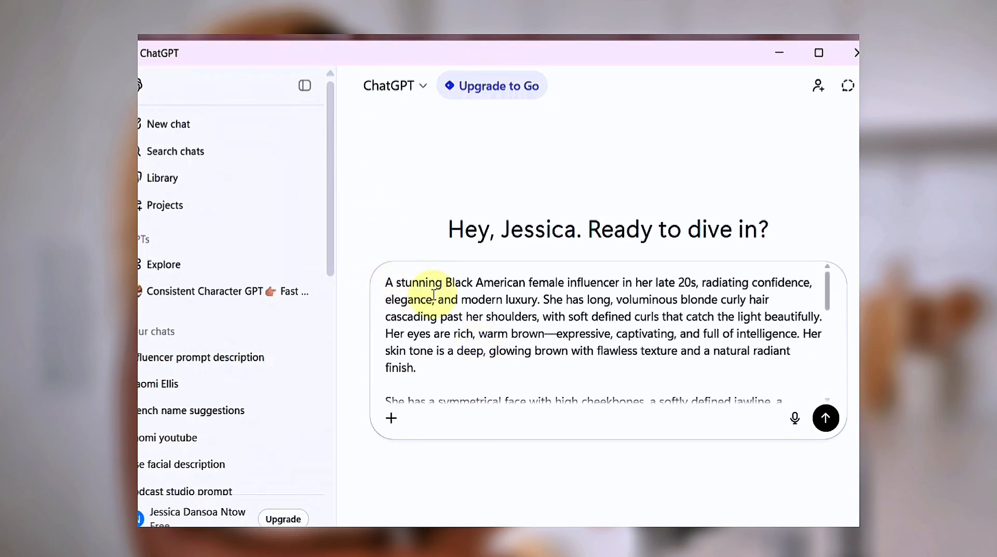
Step: Put "create this image." at the beginning of the pasted prompt and submit it
left_click(387, 282)
type("create this")
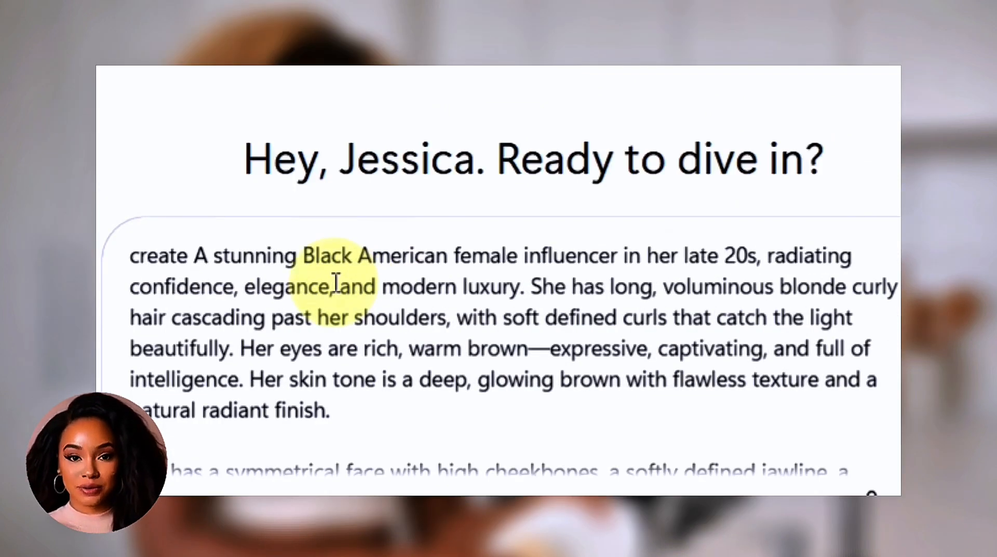
type(" image.")
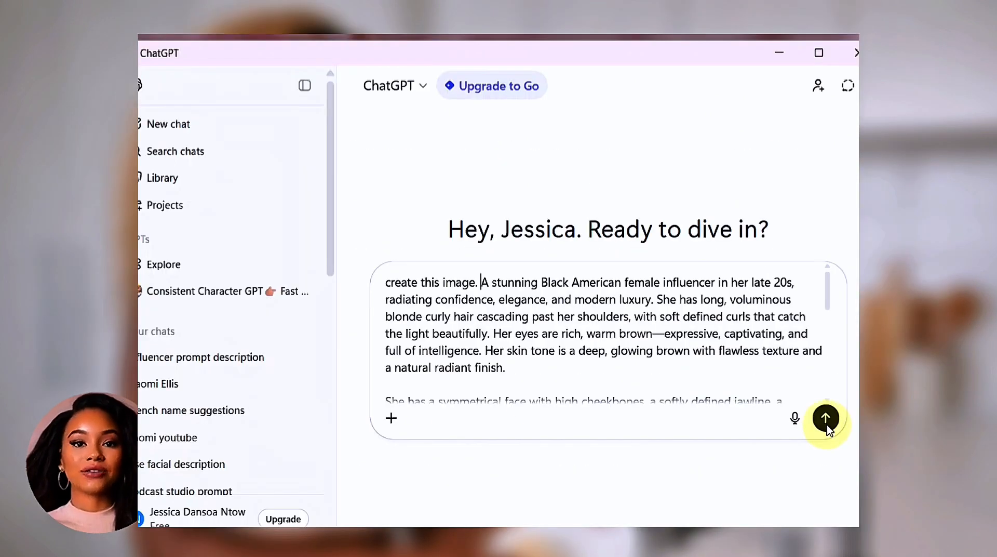
left_click(825, 418)
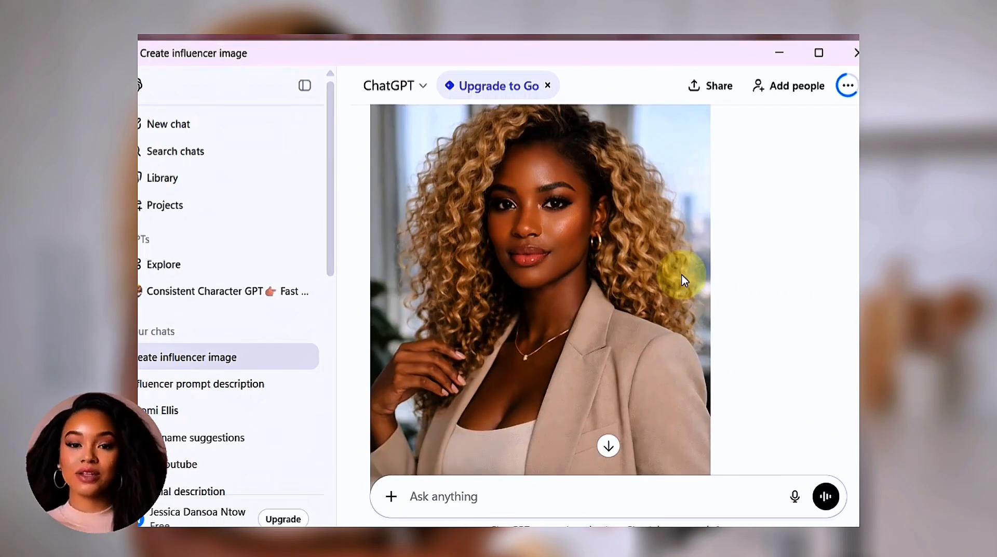
Step: Request a 16:9 image of her in a sporty outfit, cleaning the dishes in her minimalist aesthetic kitchen
left_click(665, 287)
left_click(631, 223)
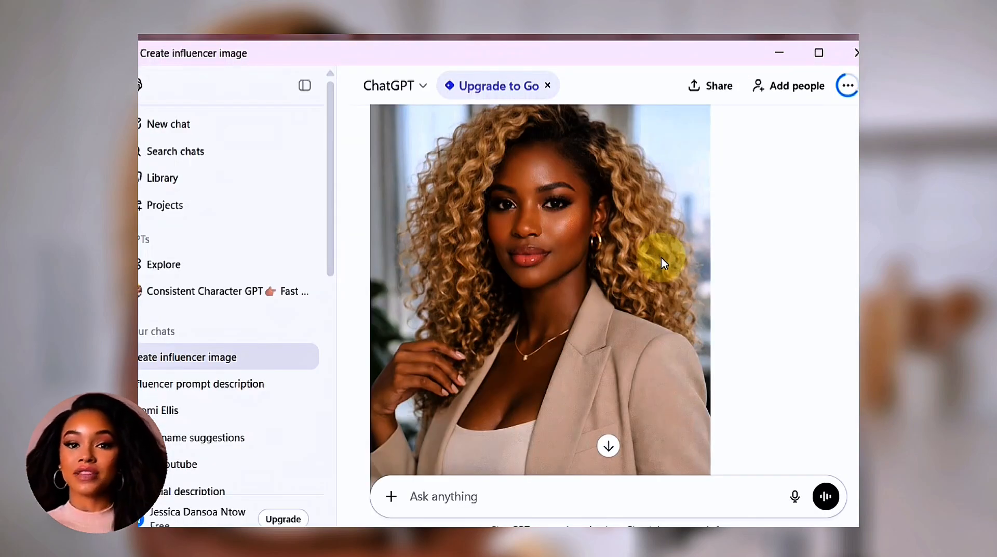
scroll(662, 257, "up", 1)
scroll(664, 259, "down", 5)
scroll(665, 257, "up", 3)
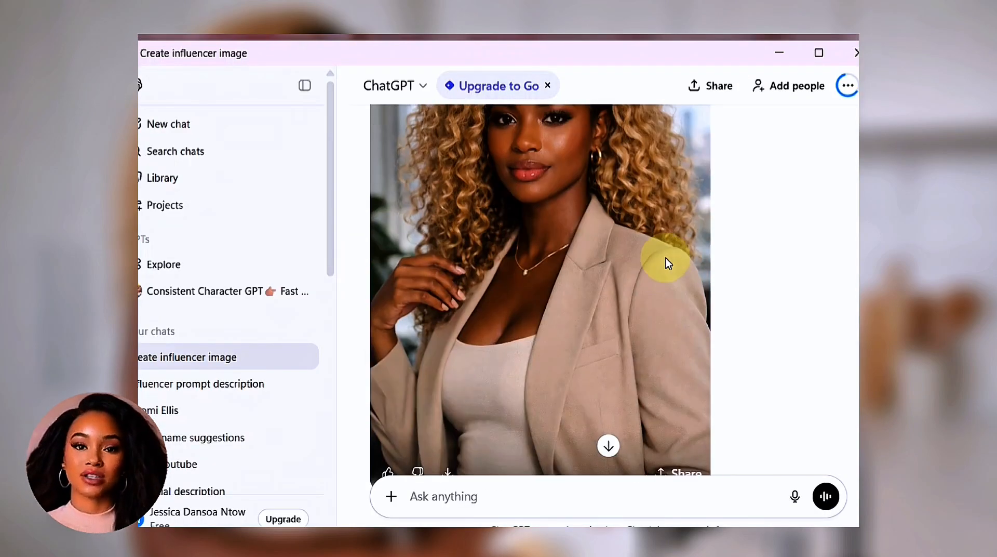
scroll(598, 231, "up", 1)
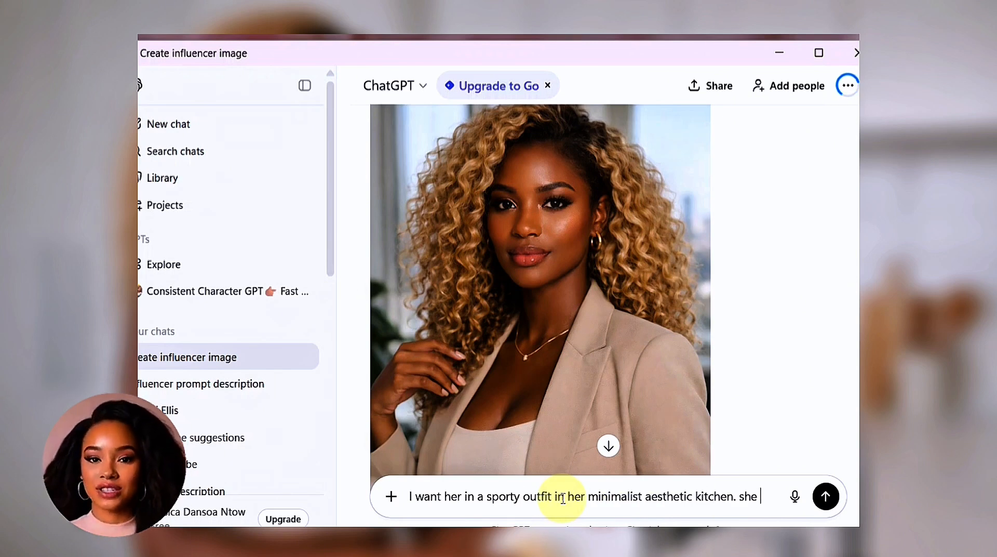
type("cleaning the di")
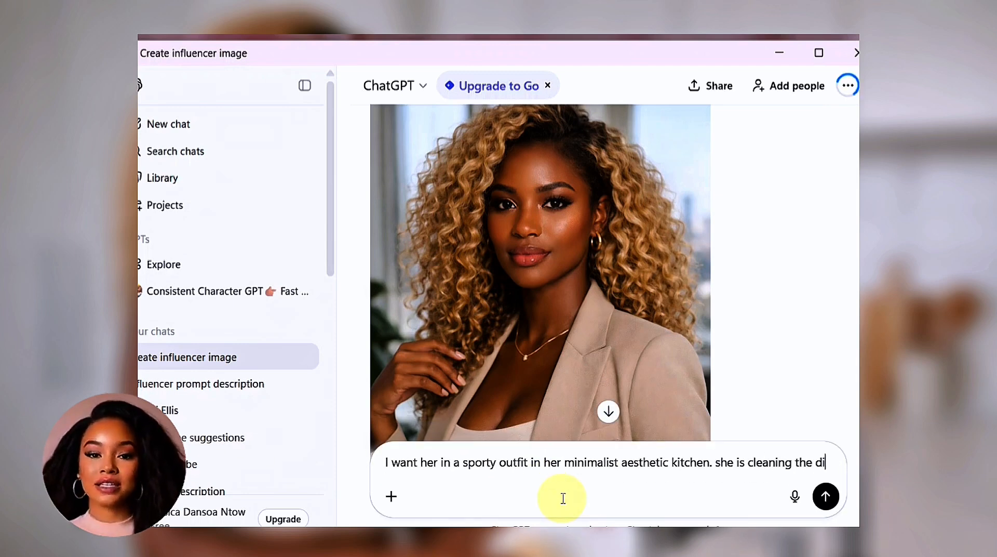
type("shes. I want this in 16:9 ratio")
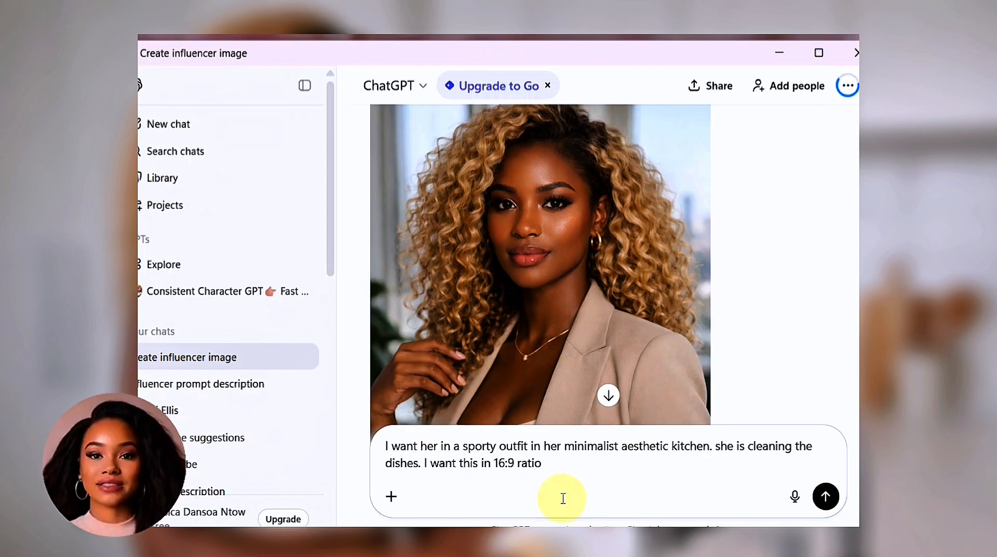
key("Return")
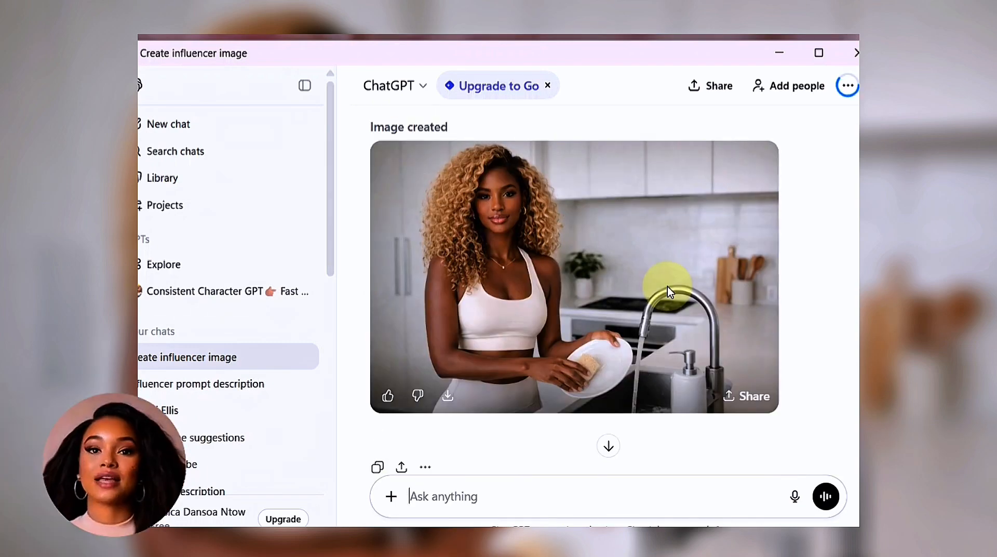
Step: Begin a follow-up prompt asking for her in the same outfit in her beautiful living room
type("In the same outfit, I want")
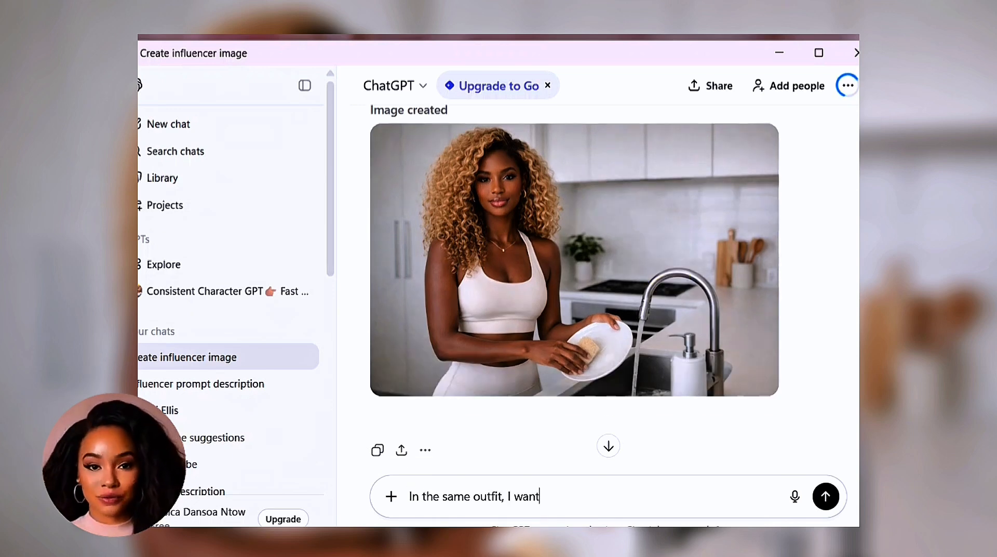
type(" her to")
key("BackSpace")
key("BackSpace")
key("BackSpace")
key("BackSpace")
key("BackSpace")
key("BackSpace")
key("BackSpace")
type("her in ")
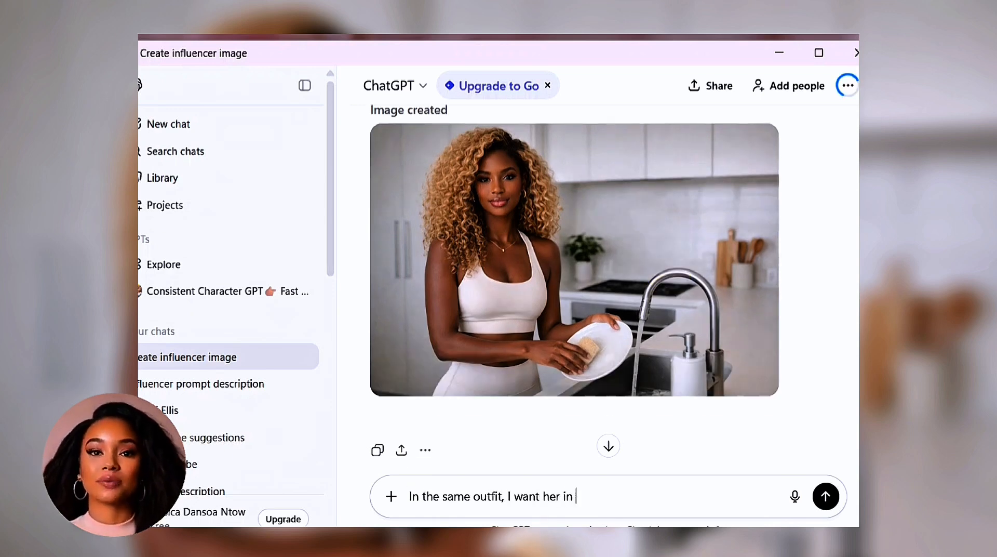
type("her beautiful living room , in")
key("BackSpace")
key("BackSpace")
type("s")
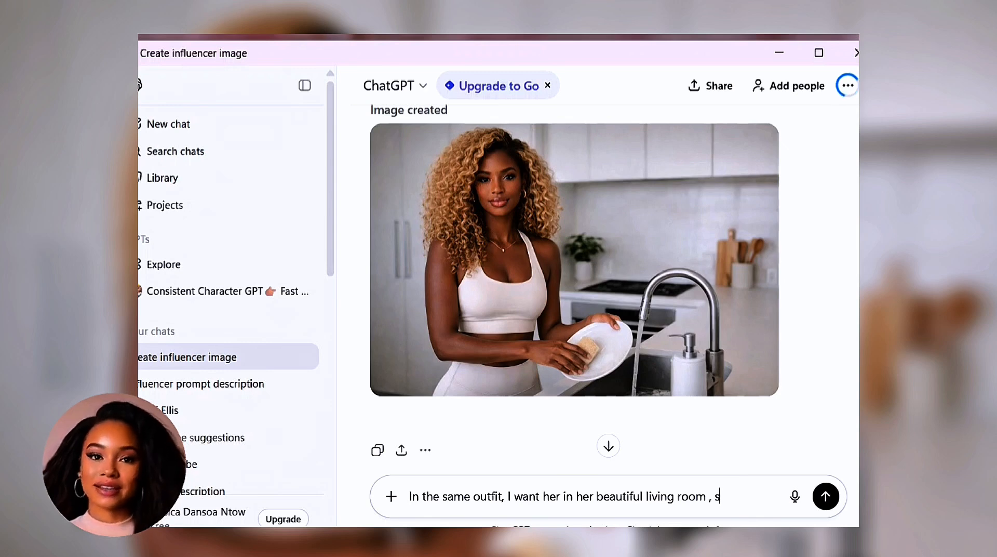
Step: Complete the prompt with her using her vacuum cleaner to clean the living room, looking natural and in motion, and submit it
type("he is using her")
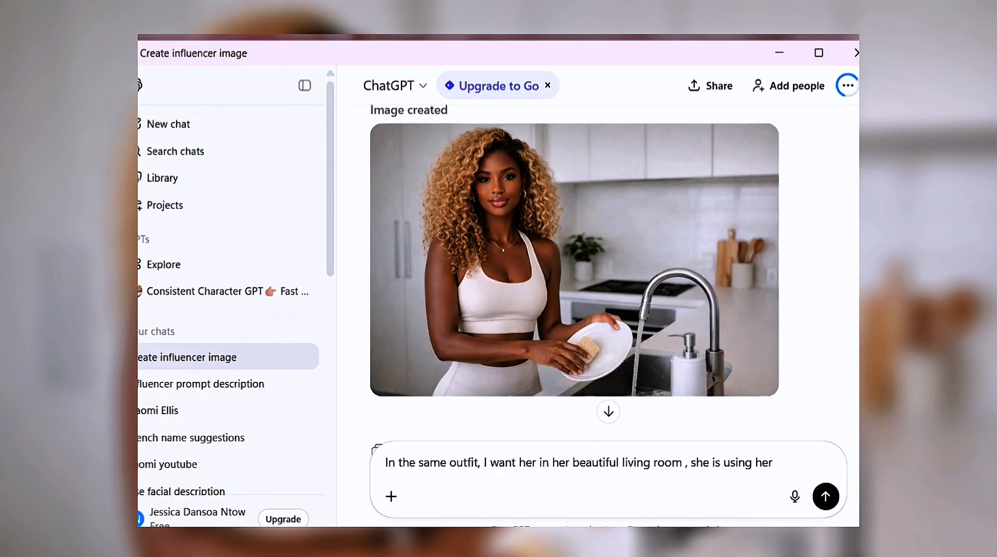
type(" vacuum")
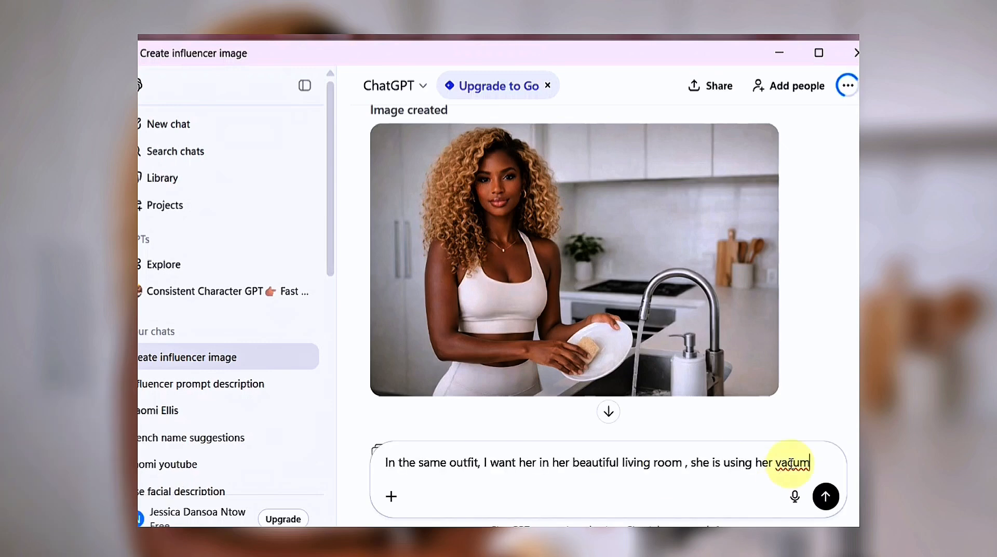
key("BackSpace")
type("um cleaner to clean her living room. Make this look natural. I want her in motion.")
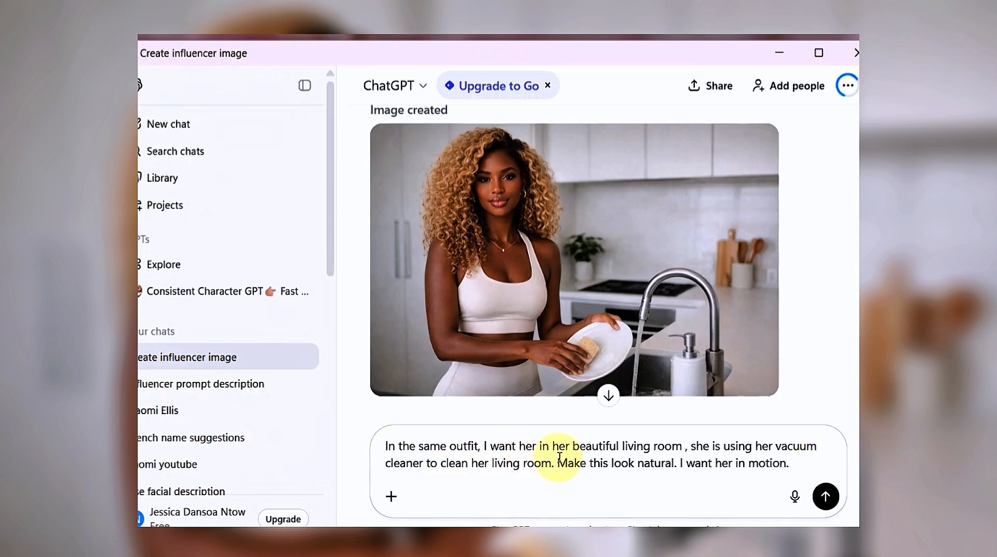
left_click(826, 496)
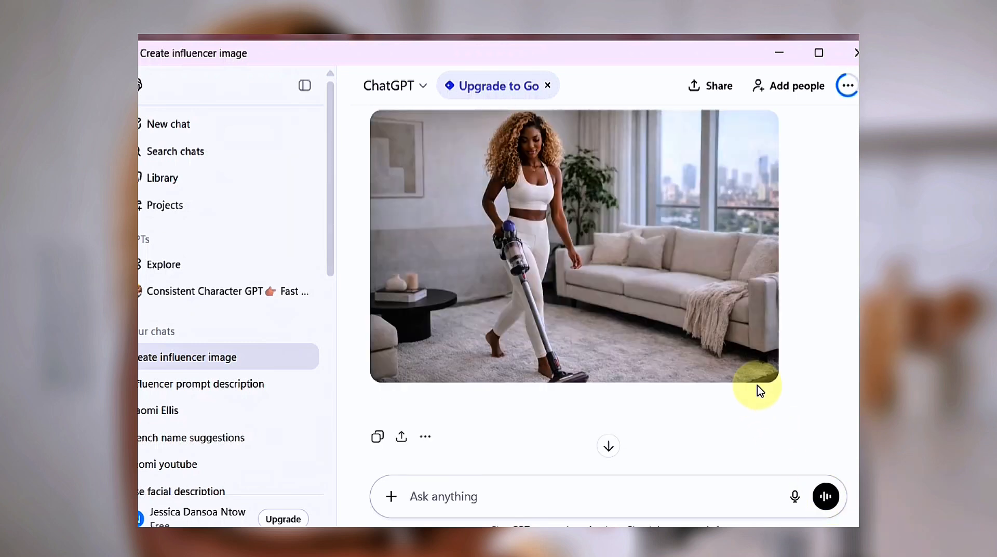
Step: Begin another prompt reading "Using the same character, change her outfit to a silky lilac sleep wear."
scroll(632, 301, "down", 2)
left_click(631, 283)
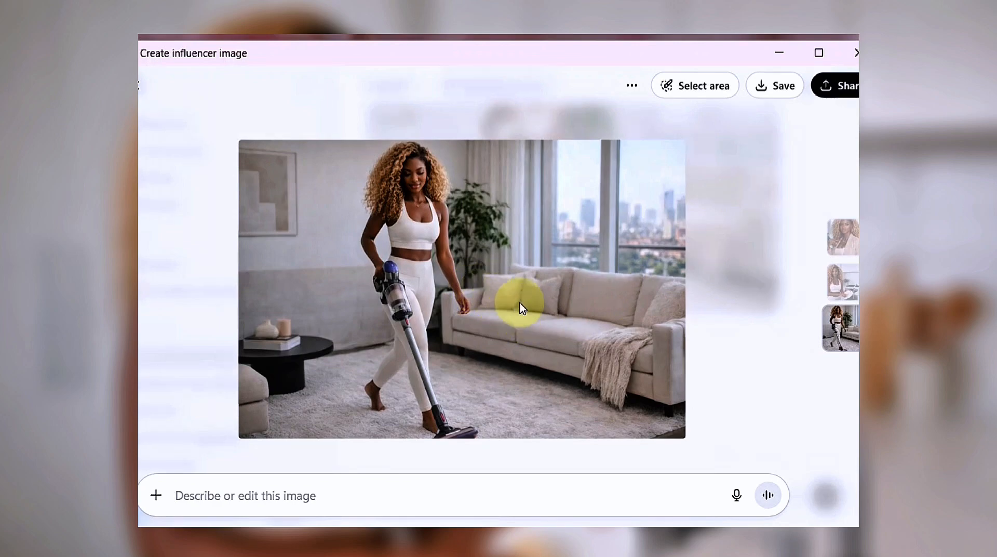
left_click(548, 457)
type("Using the same character ")
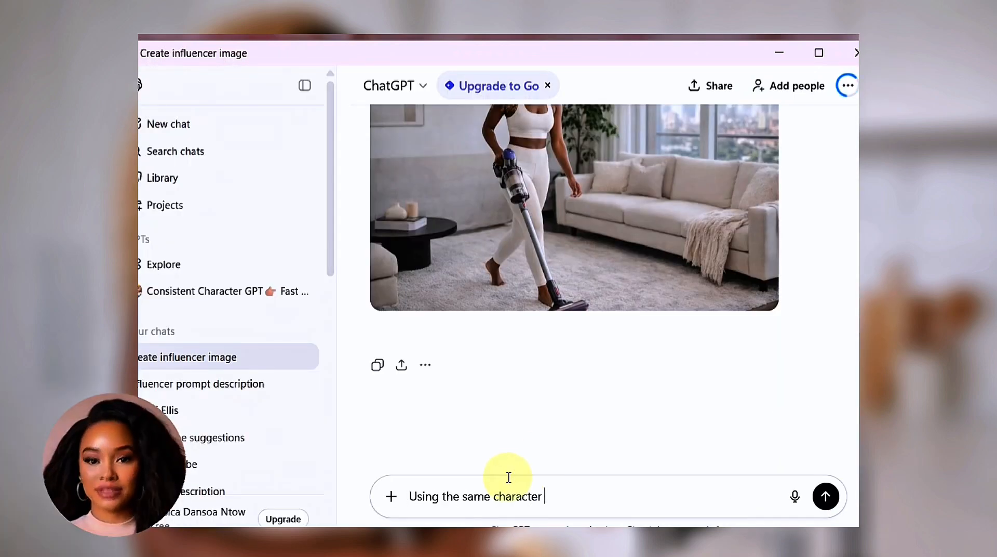
type("and same outfit, I want her F")
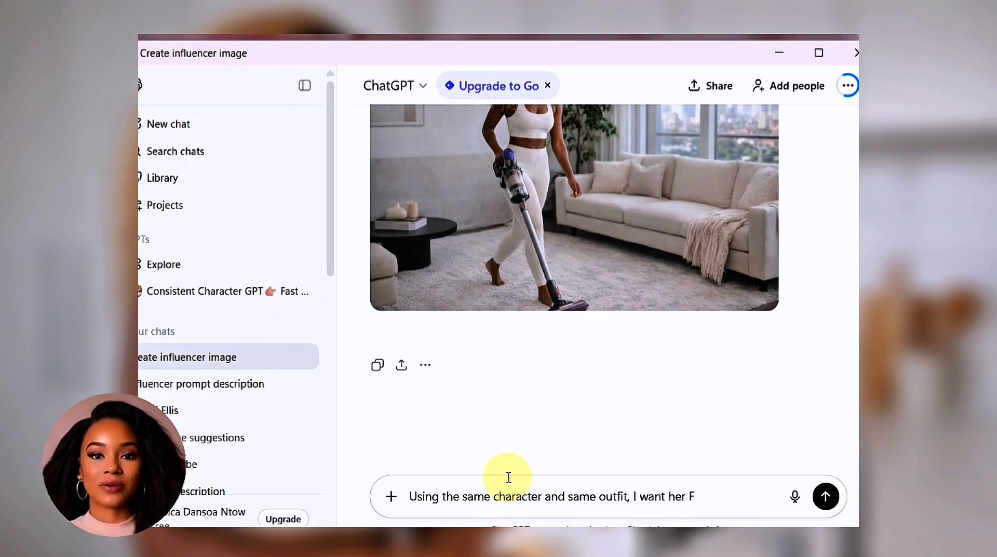
key("BackSpace")
key("BackSpace")
key("BackSpace")
key("BackSpace")
key("BackSpace")
key("BackSpace")
key("BackSpace")
key("BackSpace")
key("BackSpace")
key("BackSpace")
key("BackSpace")
key("BackSpace")
key("BackSpace")
key("BackSpace")
key("BackSpace")
key("BackSpace")
key("BackSpace")
key("BackSpace")
key("BackSpace")
key("BackSpace")
type(", change her outfit to a silky")
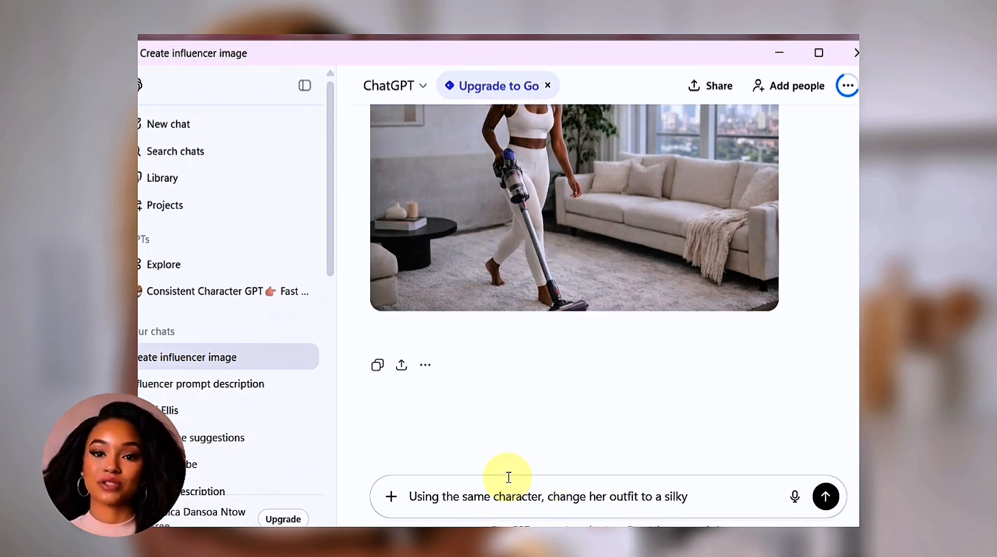
type(" lilac sleep wear.")
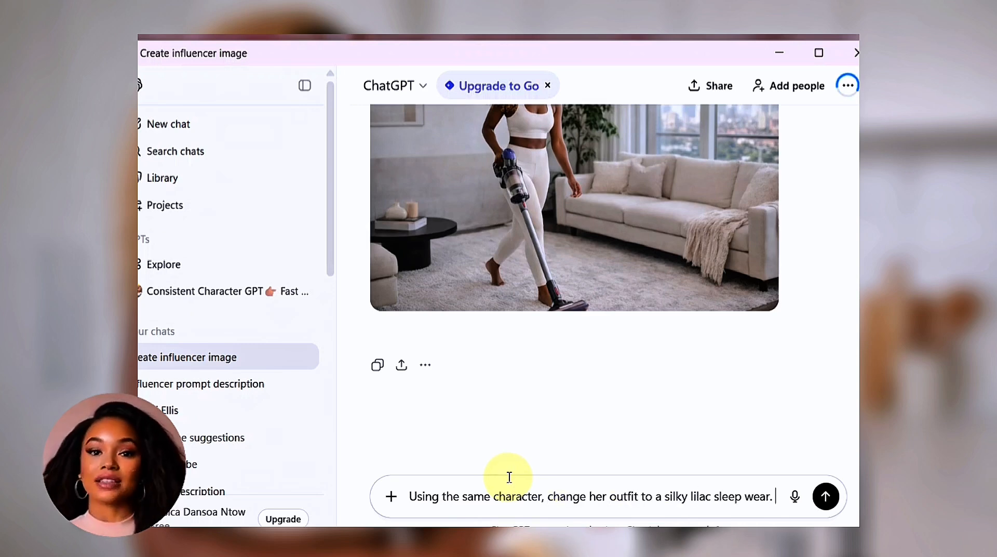
Step: Add to the prompt that she is in her beautiful minimalist bed, in motion, waking up from bed
type(" she is in her beautiful minimalist bed. I want")
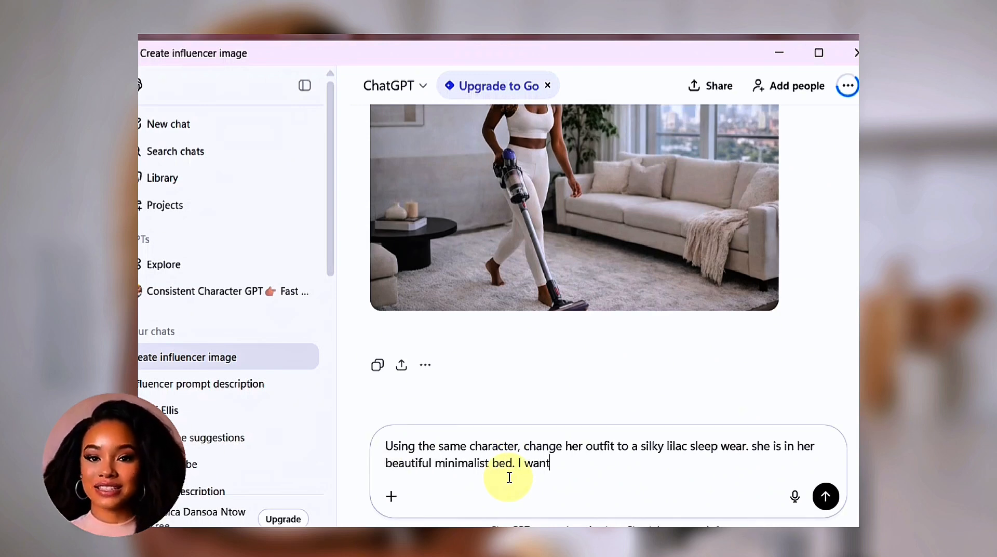
type(" her in motion, wakling up from bed.")
right_click(664, 466)
left_click(691, 223)
left_click(760, 466)
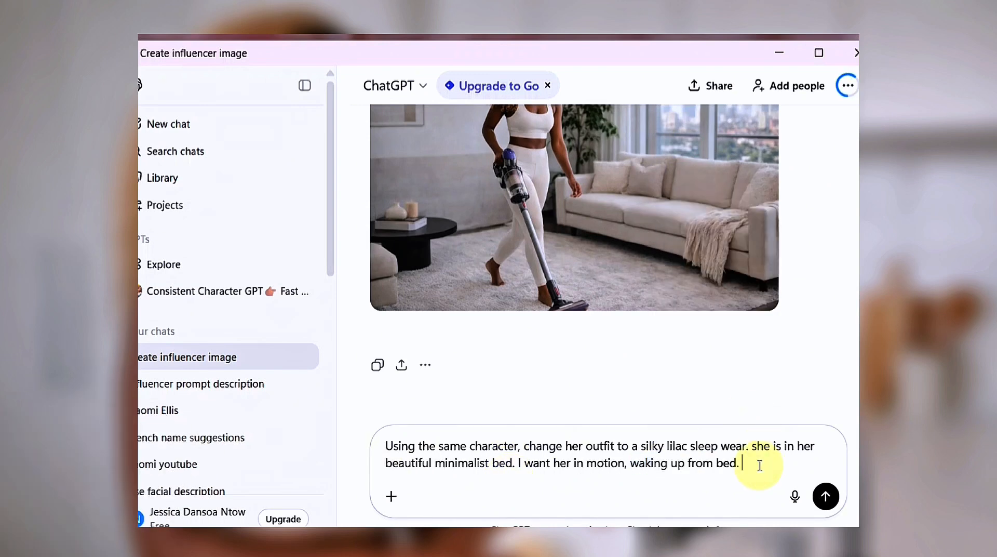
Step: Add a lilac bonnet covering her hair and a 16:9 ratio, submit the prompt, and enlarge the resulting image
type("I want her hair covered in a lilac bonnet.")
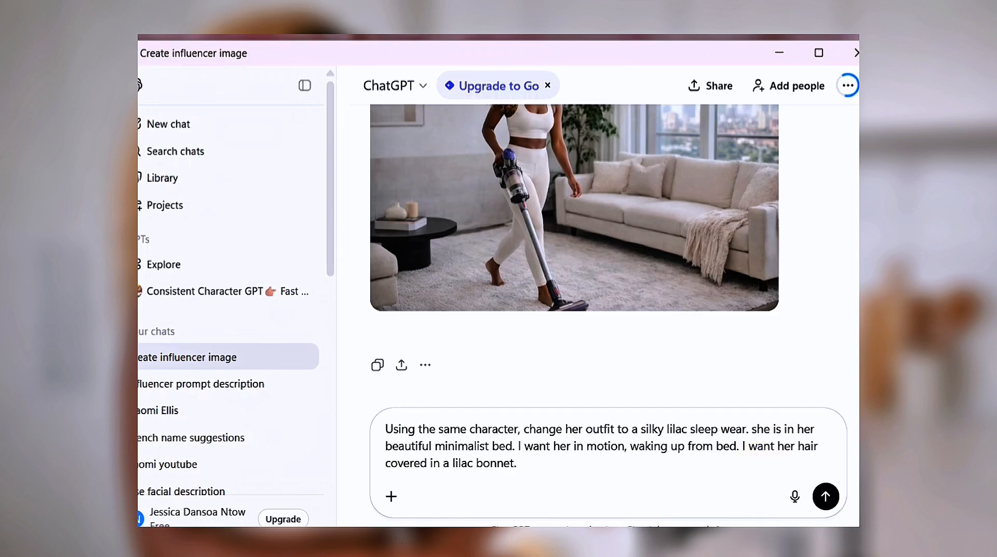
type(" 16:9 ")
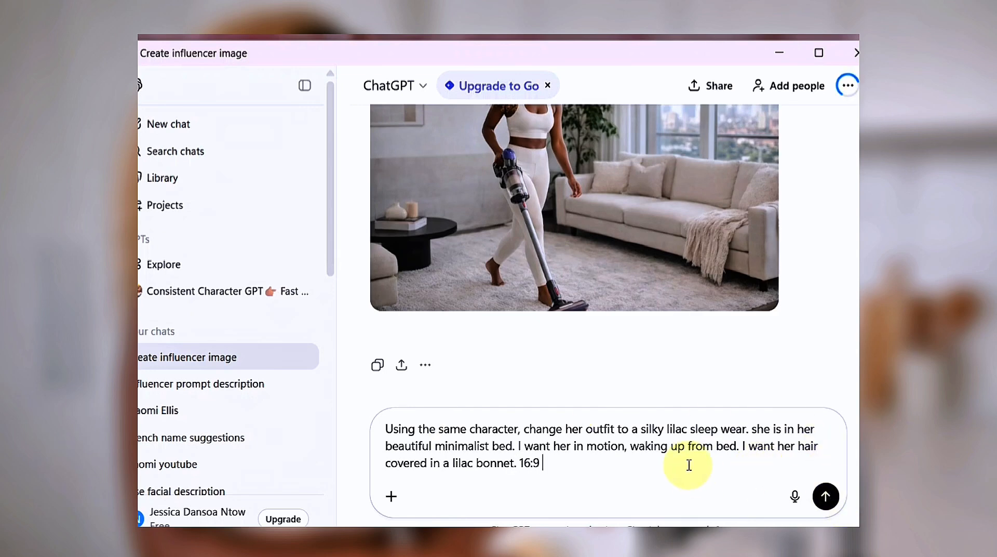
type("ratio")
key("Return")
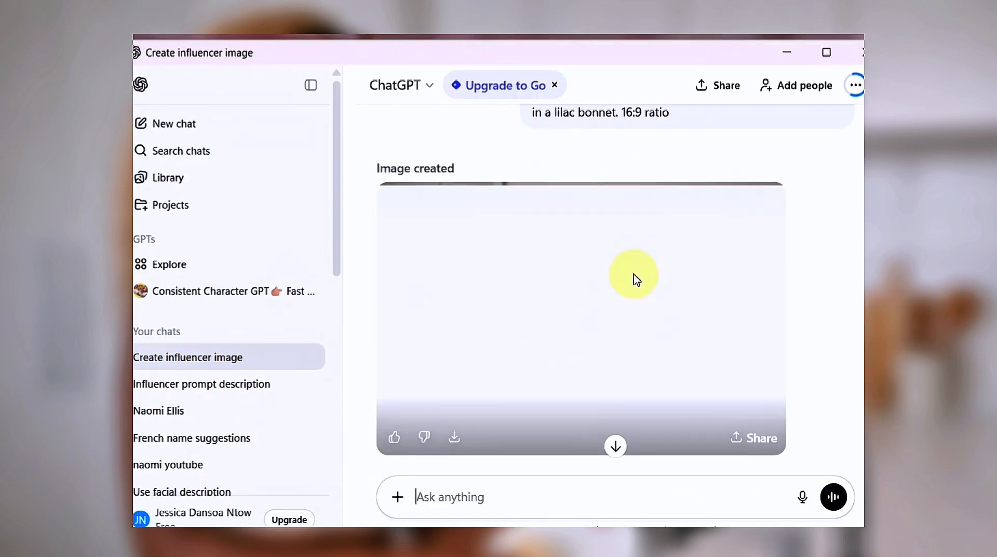
left_click(711, 287)
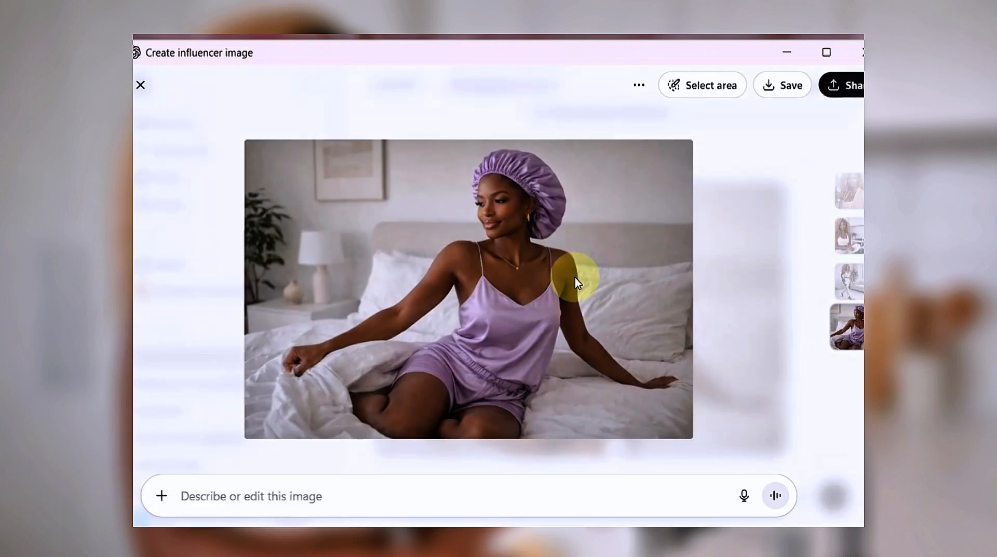
Step: Submit the prompt "In the same sleep wear, use the same camera. I want her in her bathroom, brushing her teeth. I want her in motion"
key("Escape")
type("In the same sleep wear, use the same camera.")
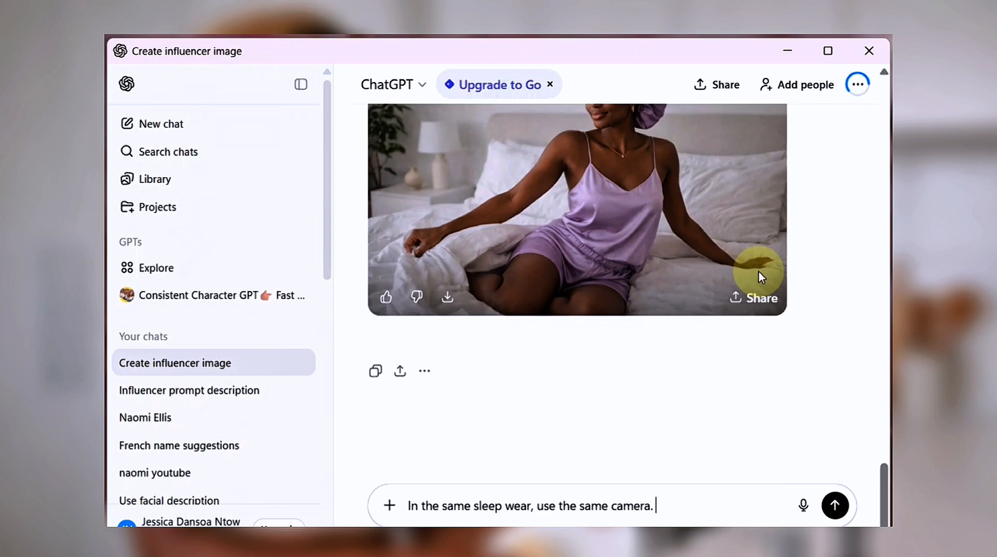
type("her bathroom, brushing her t")
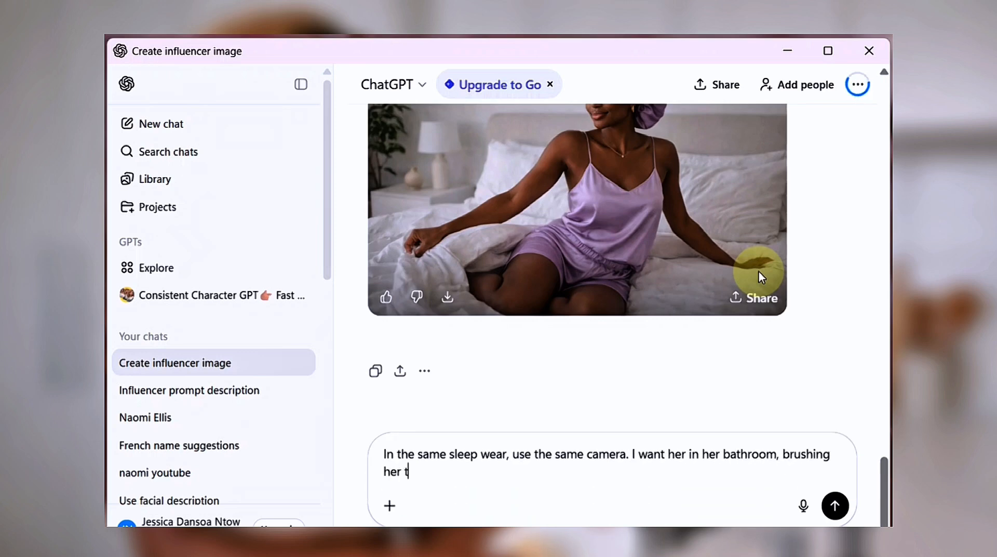
type("eeth. I want her in motion")
key("Return")
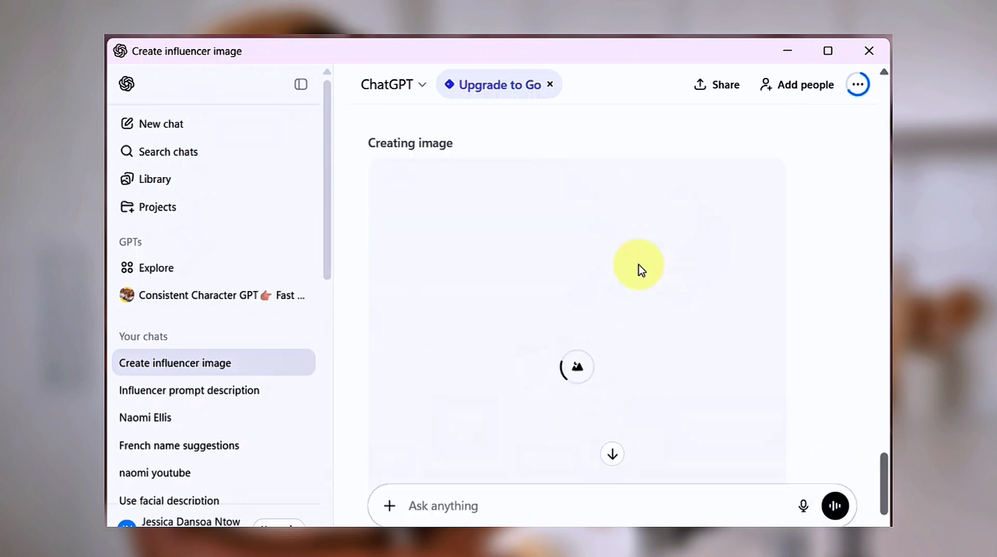
Step: Enlarge the generated toothbrushing image, return to the chat, and dismiss the image limit notice
left_click(576, 270)
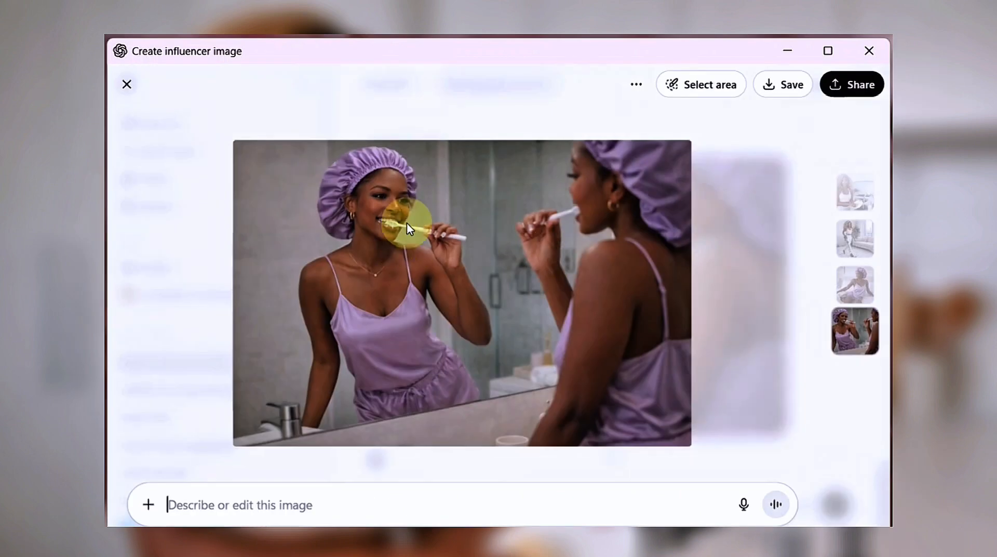
left_click(127, 84)
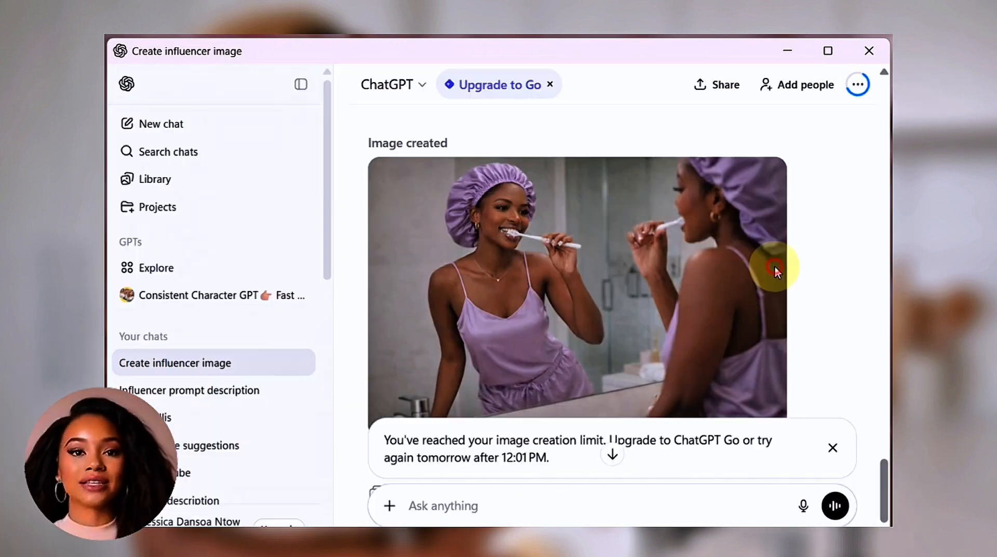
scroll(774, 269, "down", 3)
left_click(829, 449)
Step: Download the portrait of the character in the beige blazer as a PNG to the Downloads folder
scroll(723, 418, "up", 10)
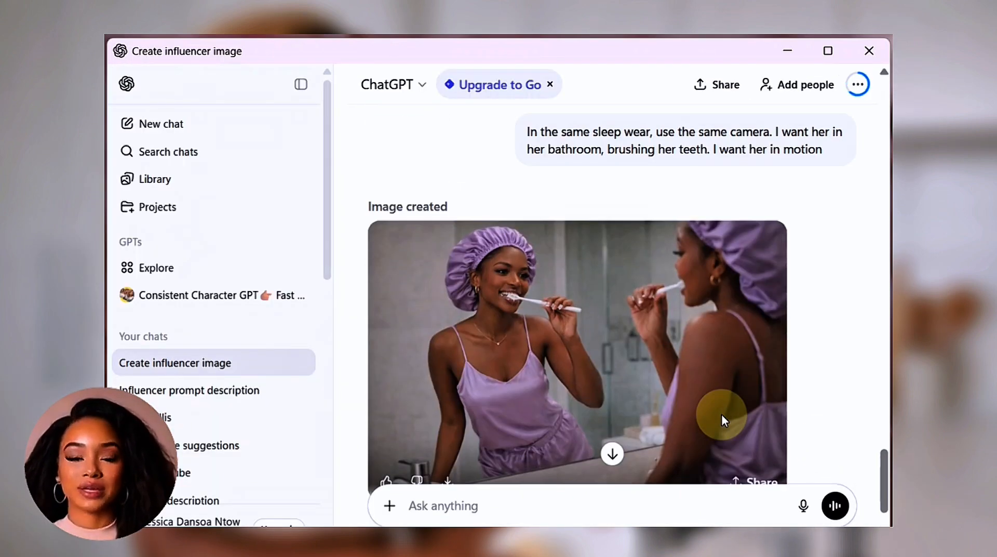
scroll(722, 420, "up", 2)
scroll(721, 416, "down", 10)
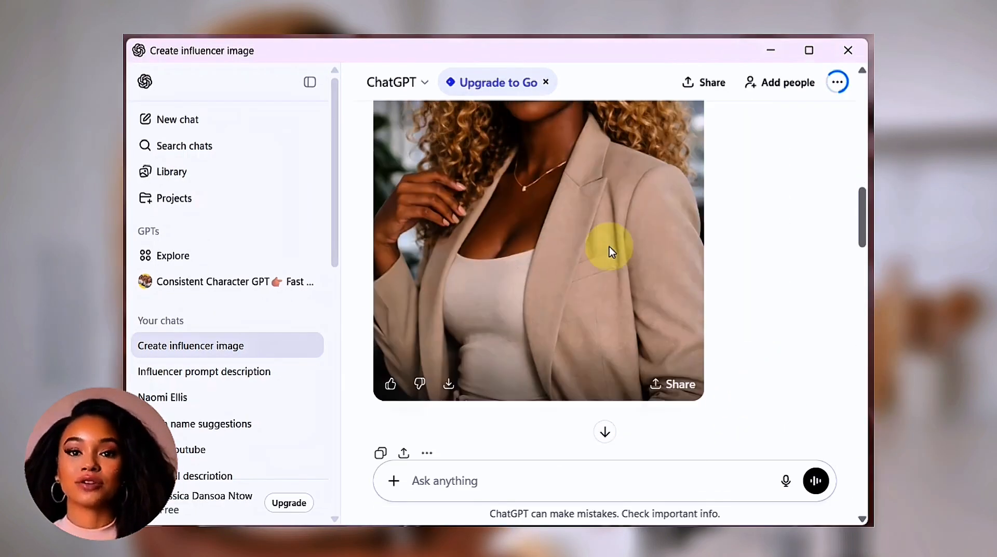
scroll(609, 246, "down", 1)
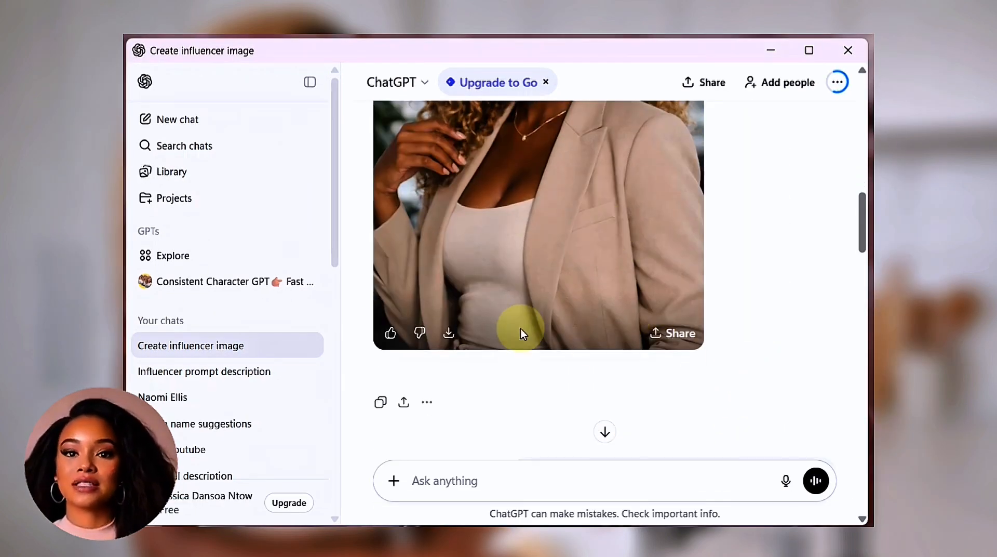
left_click(449, 332)
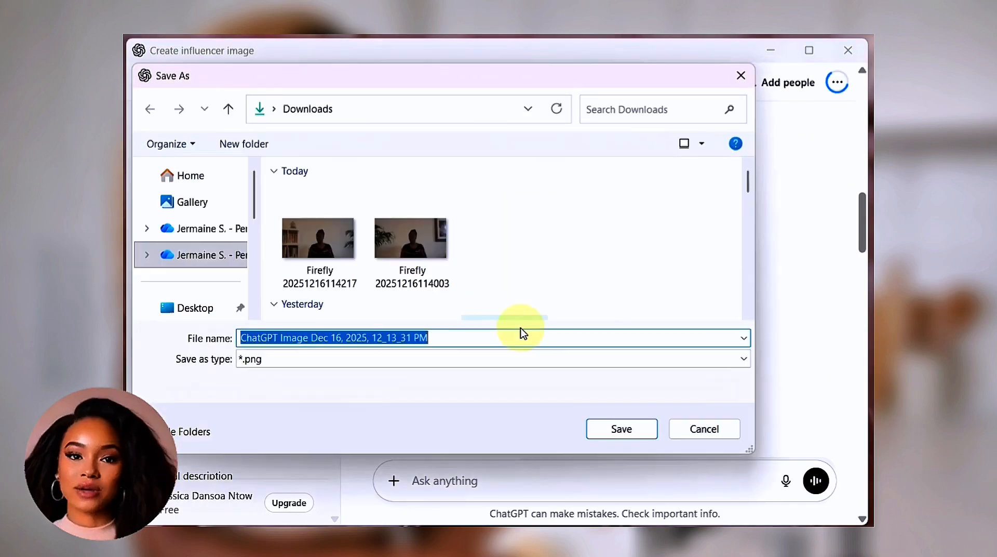
left_click(622, 429)
Step: Download the kitchen dishwashing image and the living room vacuuming image
scroll(597, 364, "up", 10)
scroll(467, 319, "down", 2)
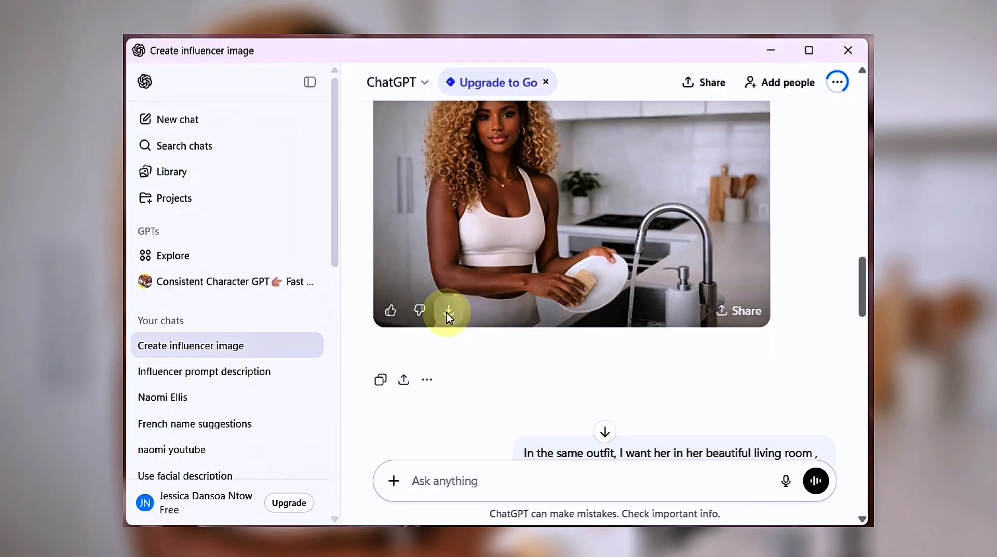
left_click(448, 312)
left_click(618, 427)
scroll(592, 407, "down", 5)
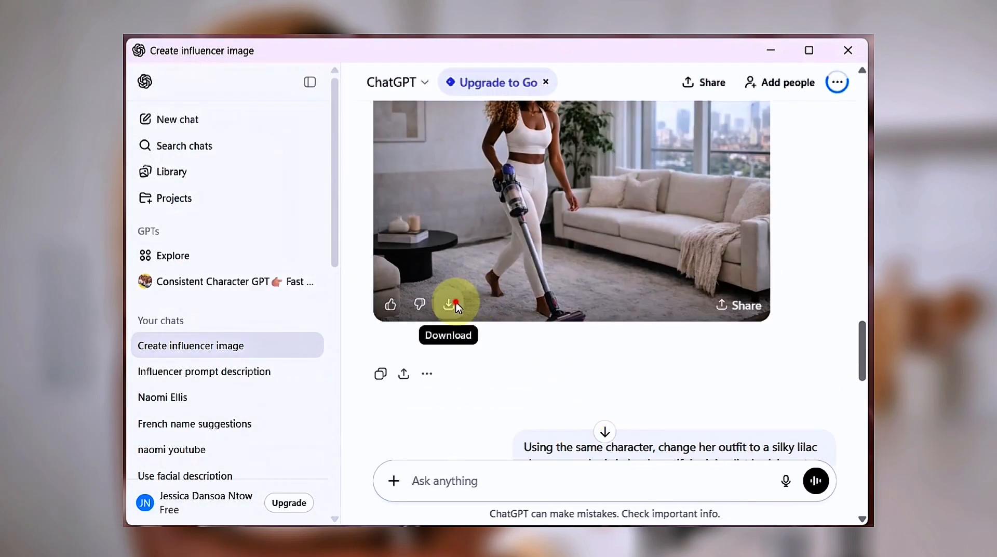
left_click(449, 307)
left_click(620, 428)
Step: Download the image of her waking up in bed and the bathroom toothbrushing image
scroll(601, 395, "down", 5)
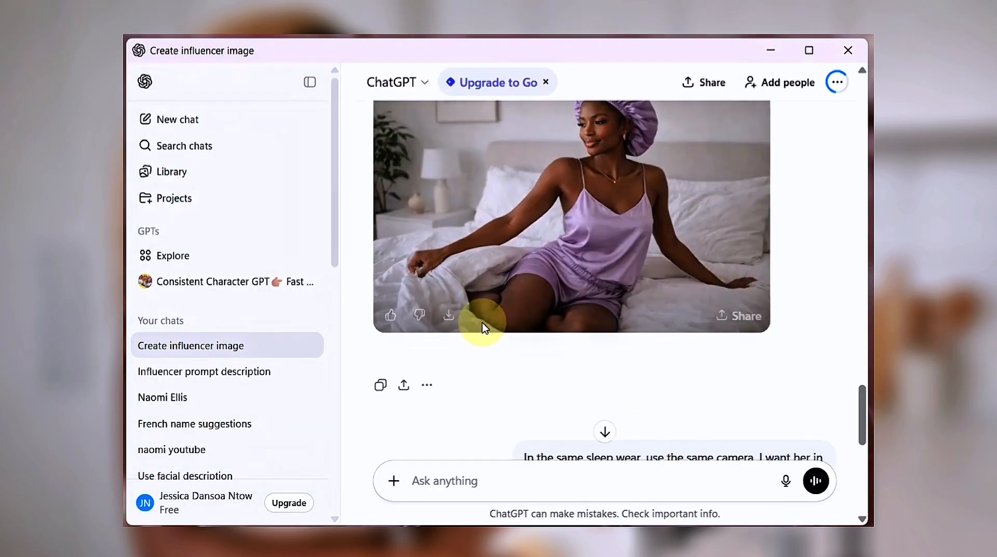
left_click(448, 315)
left_click(618, 429)
scroll(535, 358, "down", 5)
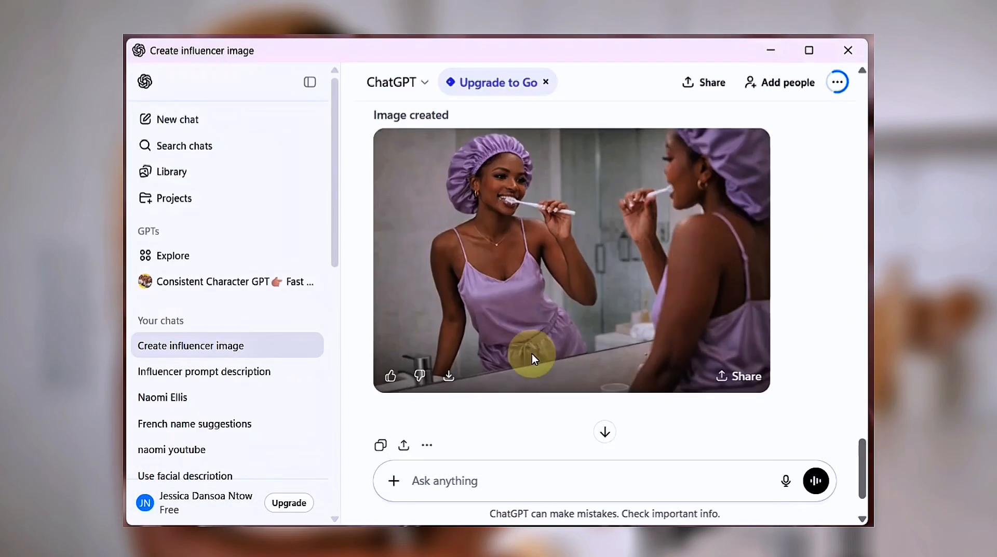
left_click(451, 377)
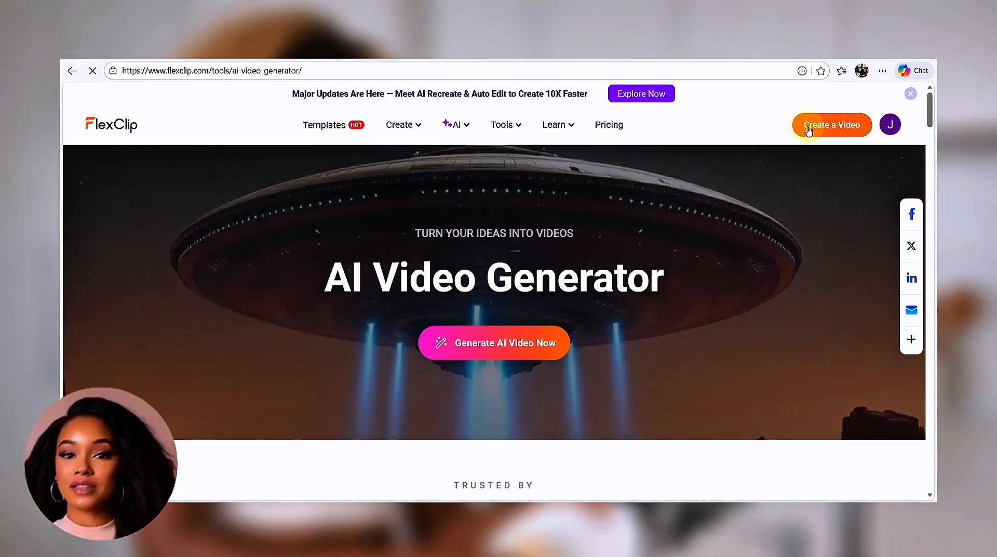
Step: Switch to FlexClip, look over the AI Video Generator page, and open the AI Image to Video tool
scroll(623, 232, "down", 5)
scroll(624, 232, "down", 15)
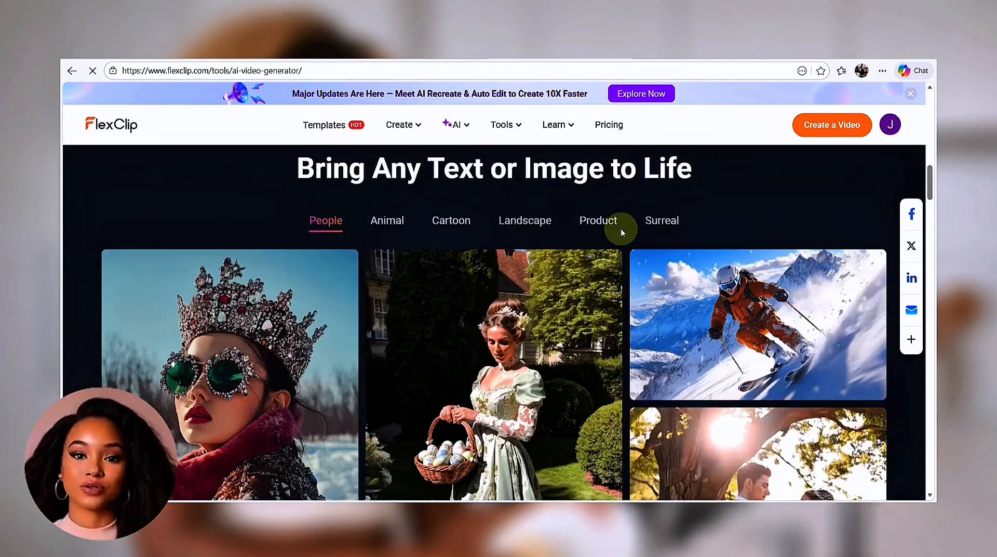
scroll(622, 233, "up", 20)
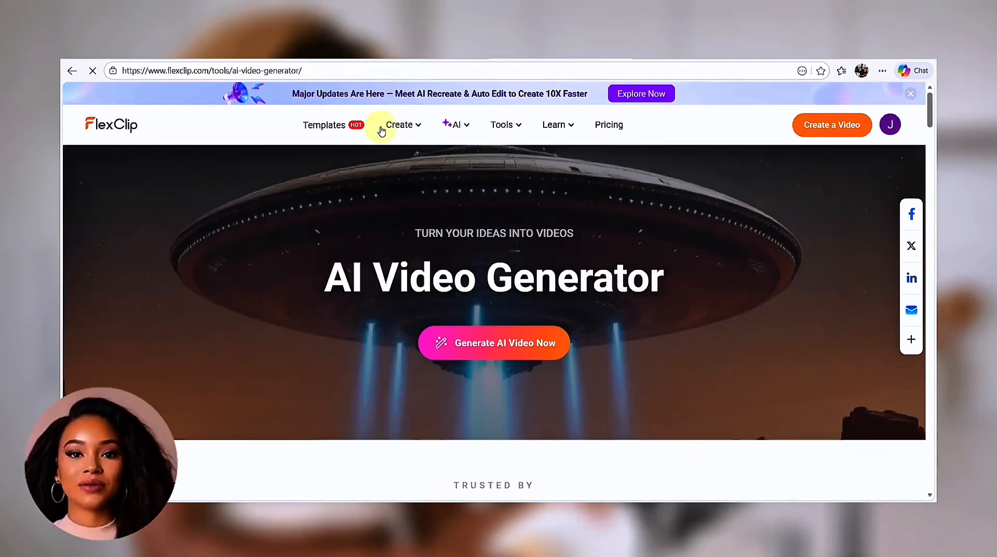
mouse_move(384, 127)
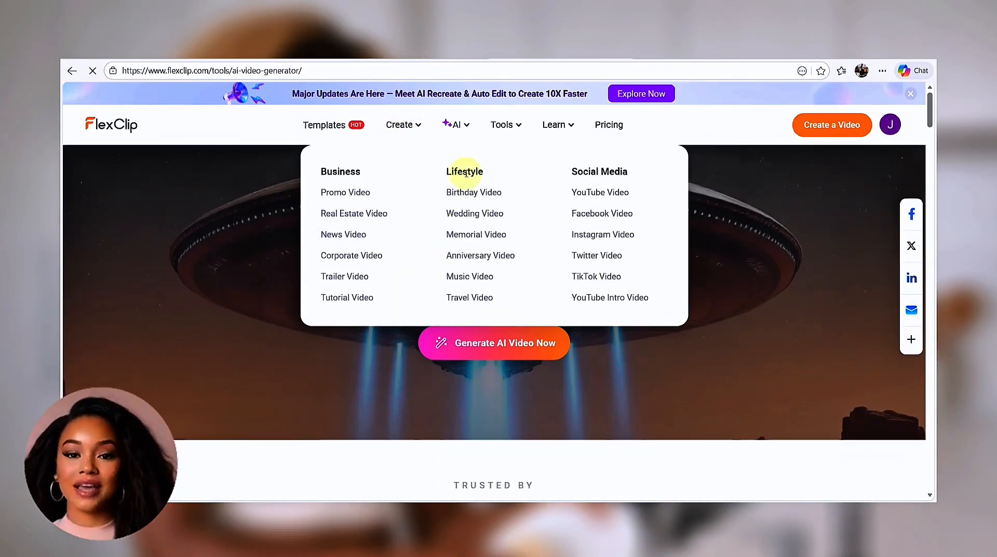
mouse_move(456, 125)
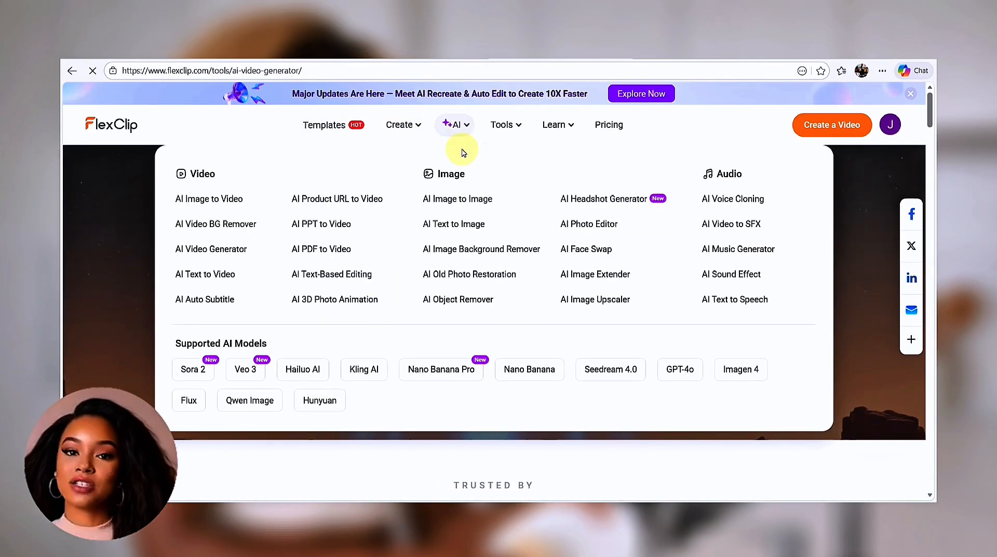
left_click(229, 202)
Step: Upload the downloaded image of her in bed wearing lilac sleepwear as the source for the video
scroll(374, 218, "down", 3)
left_click(311, 233)
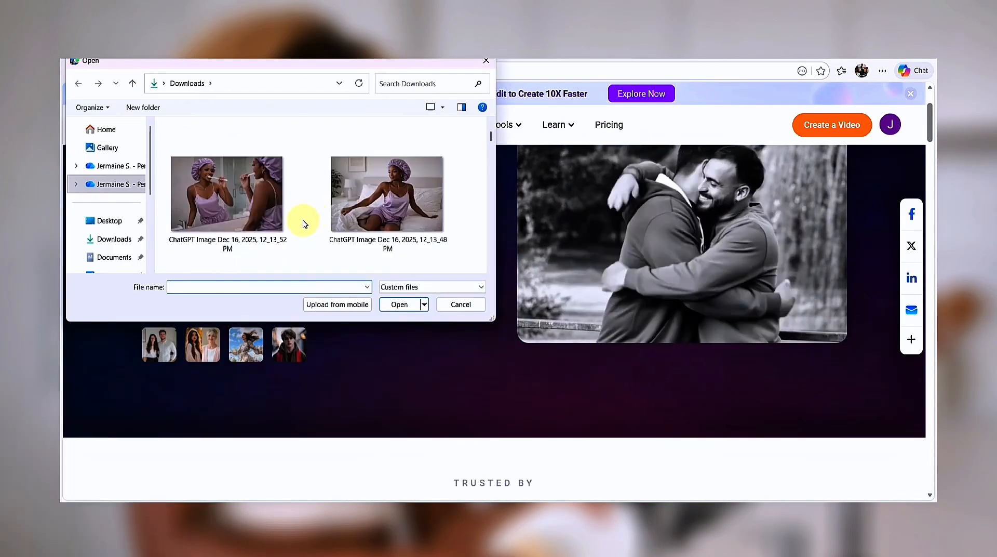
left_click(387, 198)
left_click(404, 305)
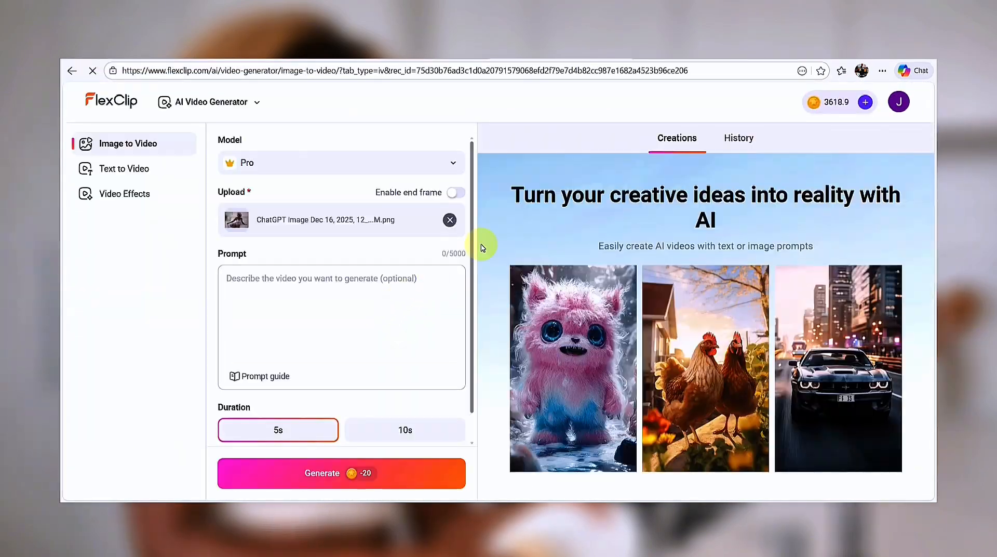
Step: Review the available video generation models and choose the Standard model
left_click(447, 162)
scroll(586, 260, "down", 3)
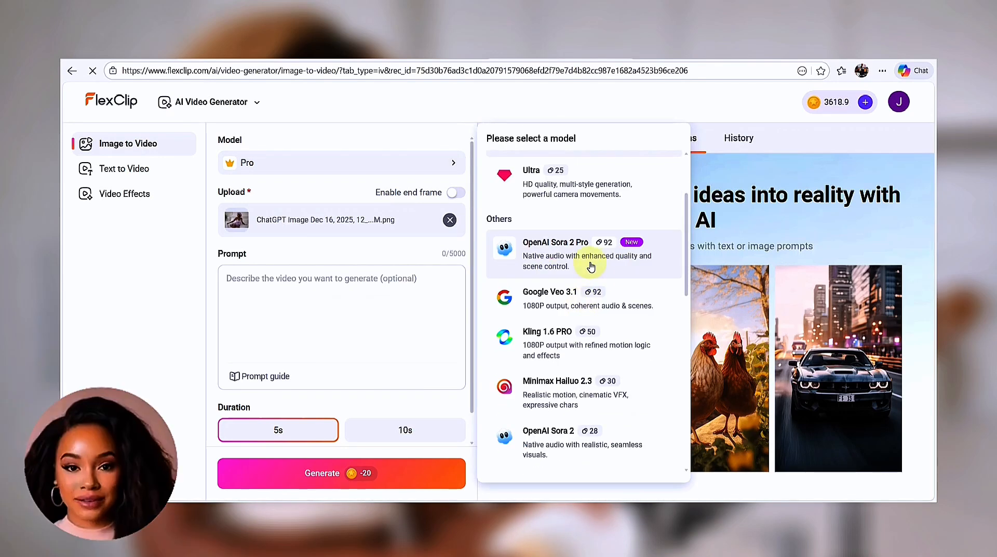
scroll(634, 294, "down", 1)
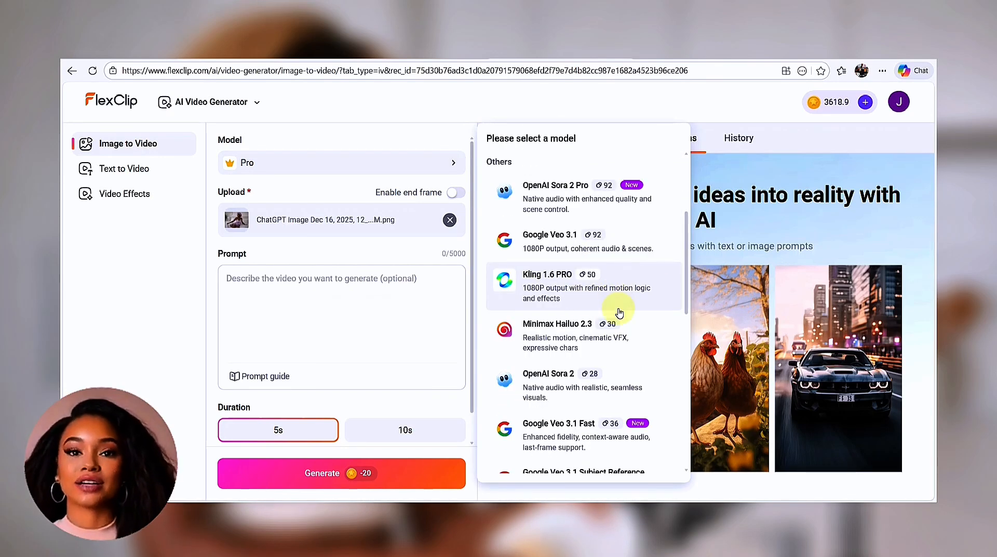
scroll(619, 312, "down", 8)
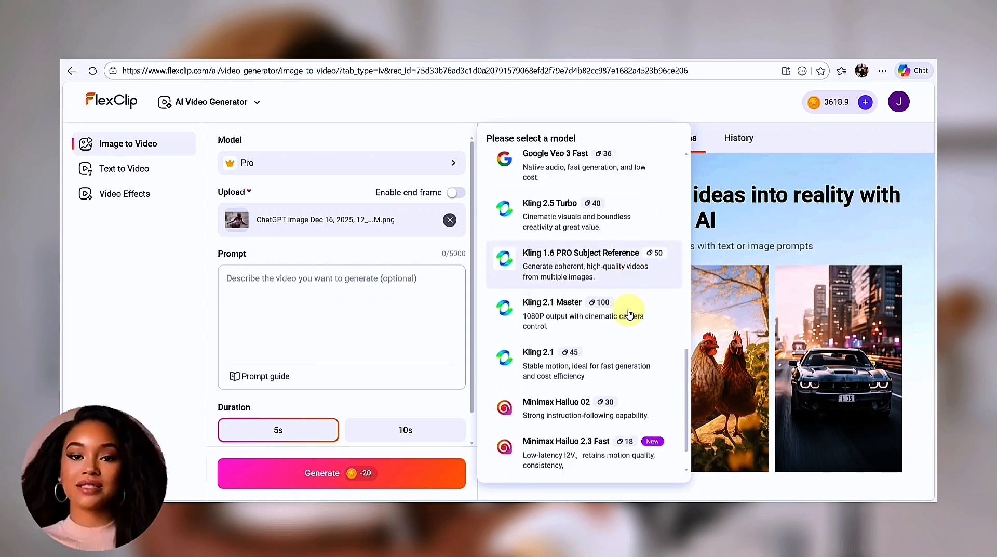
scroll(629, 314, "down", 2)
scroll(595, 242, "up", 15)
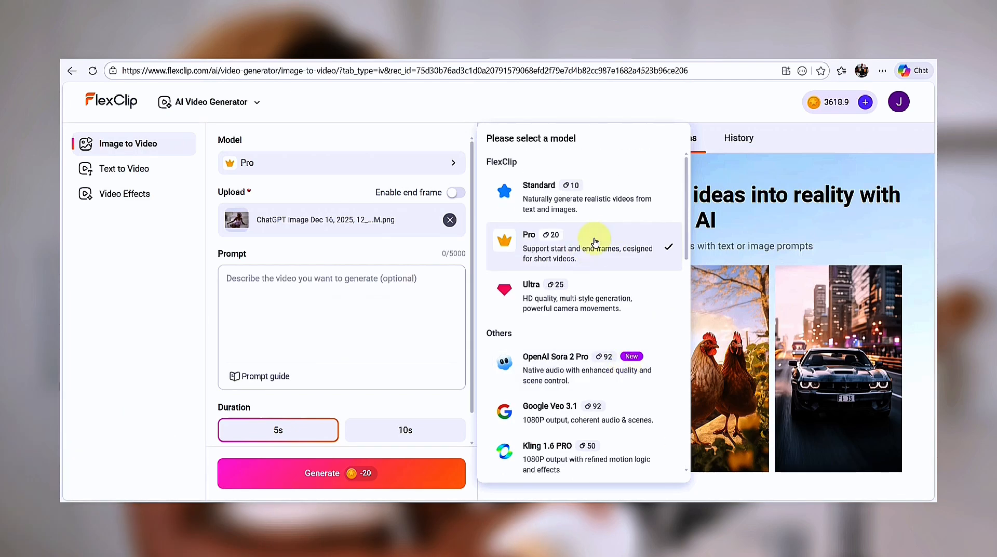
left_click(615, 206)
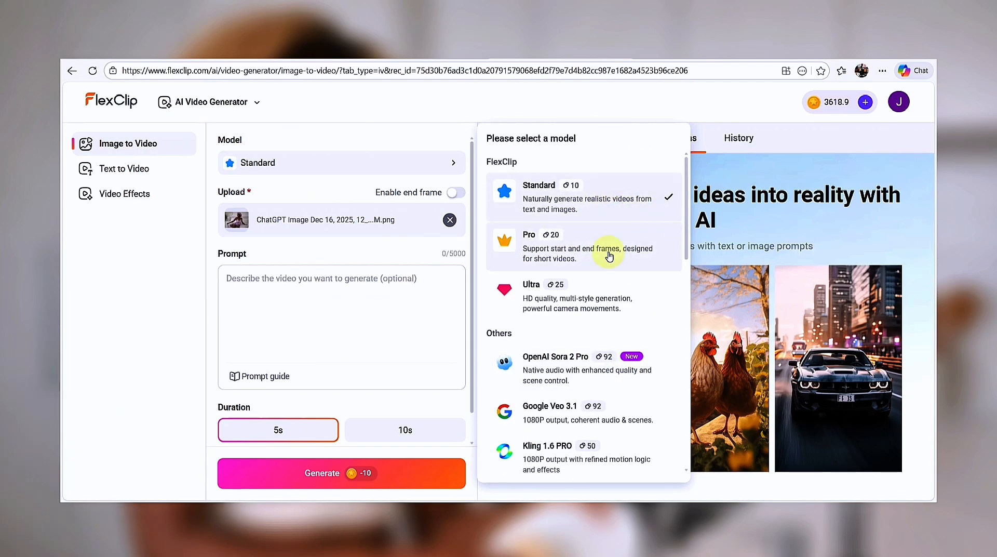
Step: Enter the prompt "She wakes up from bed and gets down from the bed" and generate the 5s video
left_click(378, 316)
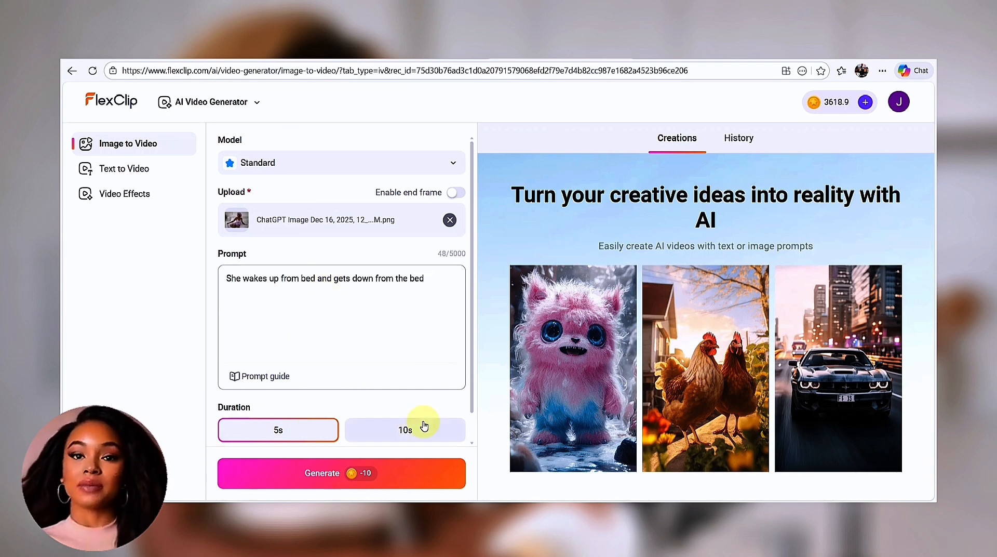
left_click(369, 481)
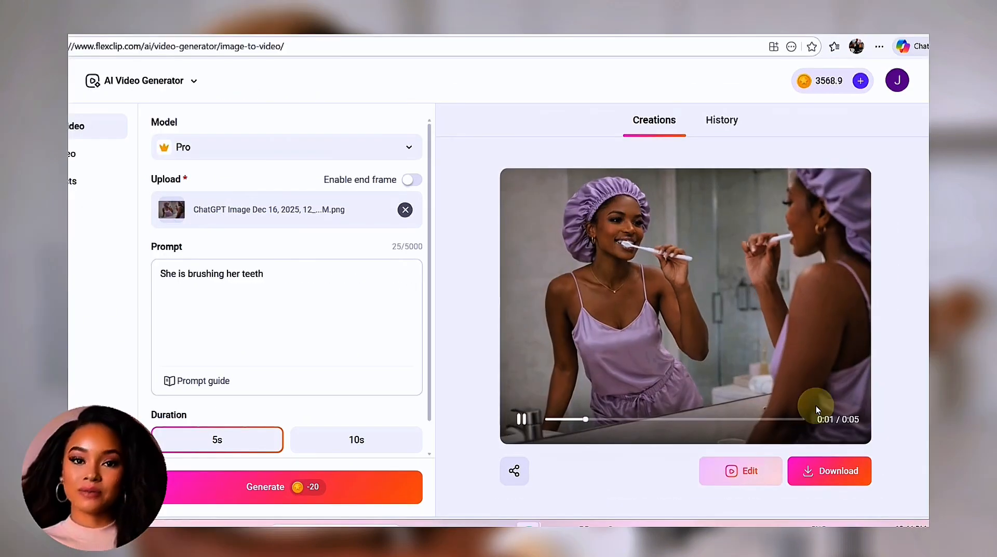
Step: Download the generated toothbrushing video and replace the source image with the kitchen dishwashing image
left_click(846, 473)
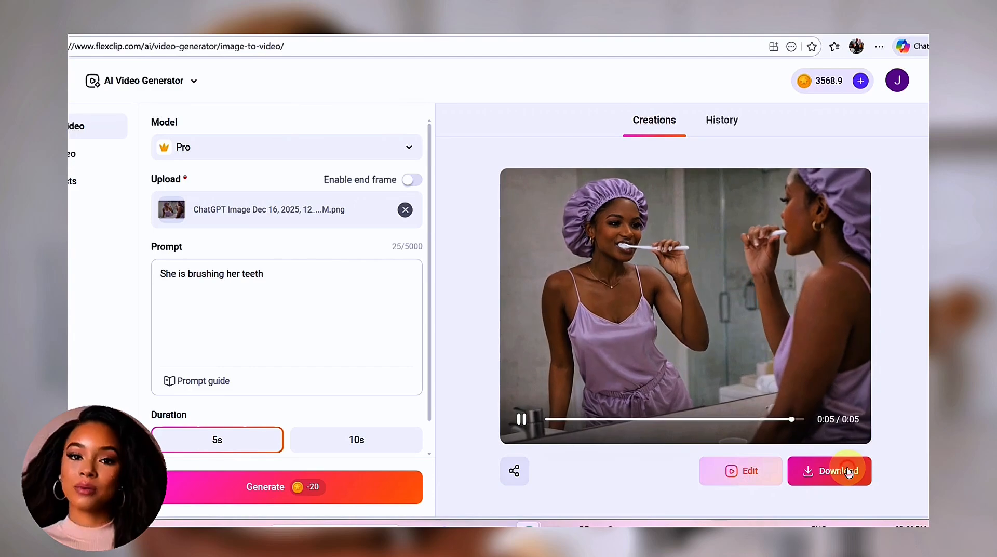
left_click(405, 209)
left_click(239, 209)
scroll(245, 213, "down", 5)
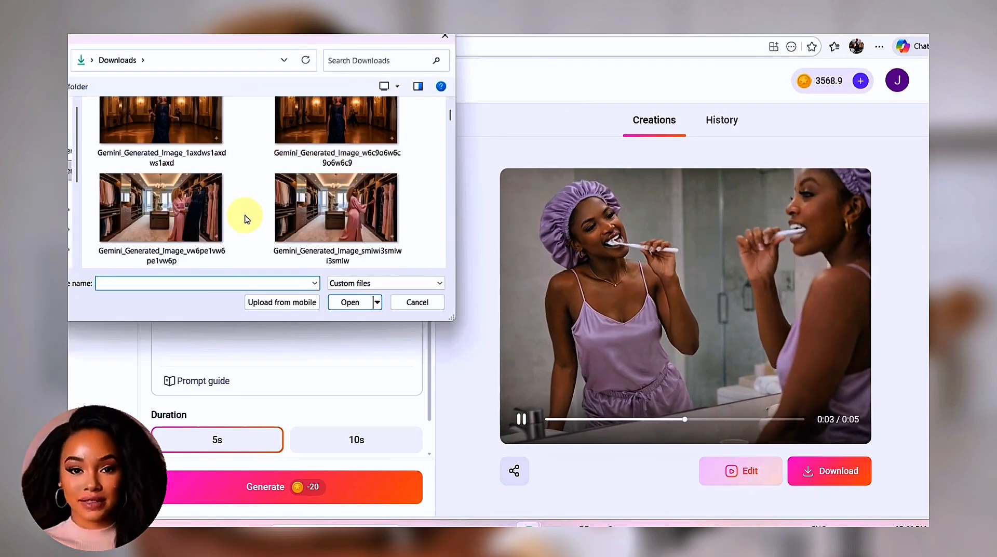
scroll(247, 220, "up", 3)
left_click(337, 176)
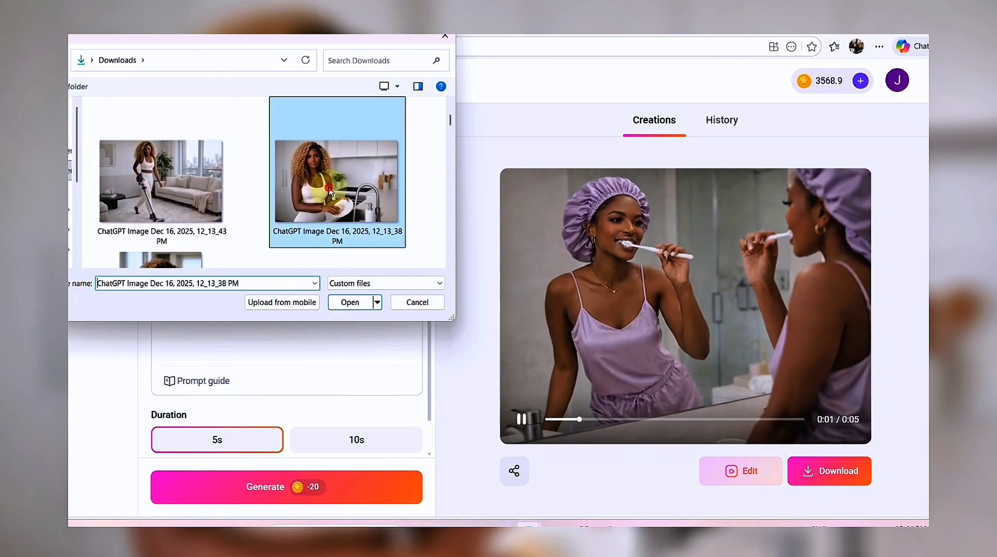
left_click(350, 301)
Step: Replace the prompt with "she is cleaning the plant while the water is flowing from the tap" and generate the 5s kitchen video
left_click_drag(290, 273, 143, 270)
key("BackSpace")
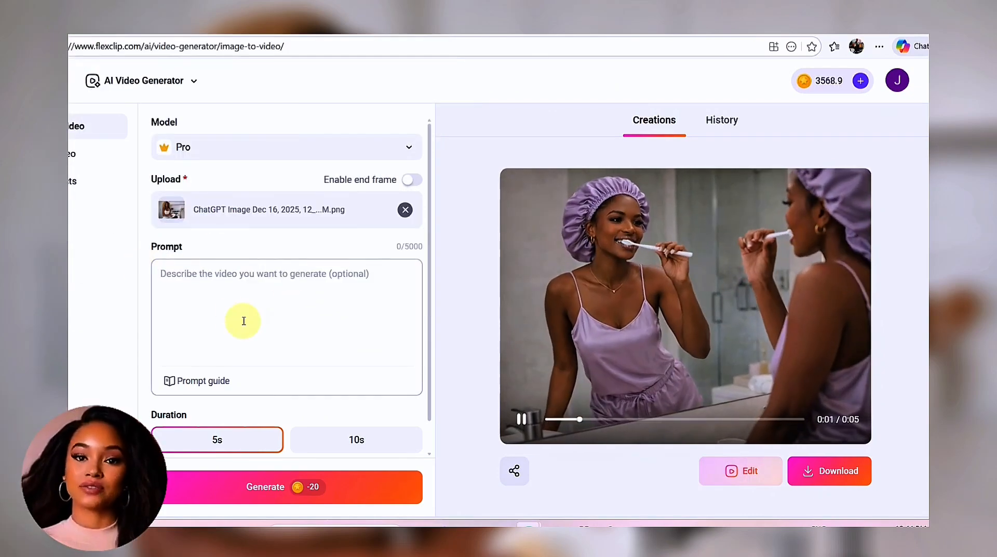
type("she ")
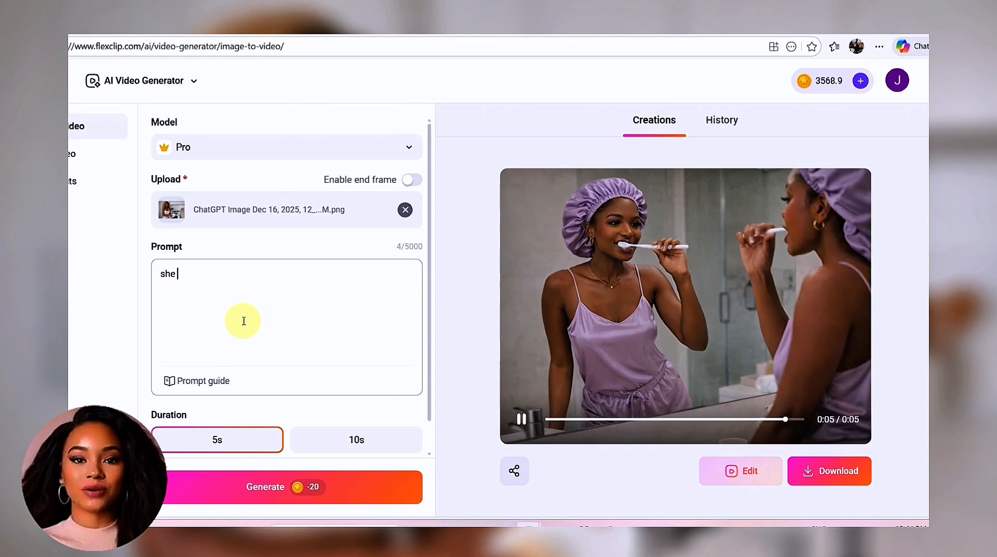
type("is clean")
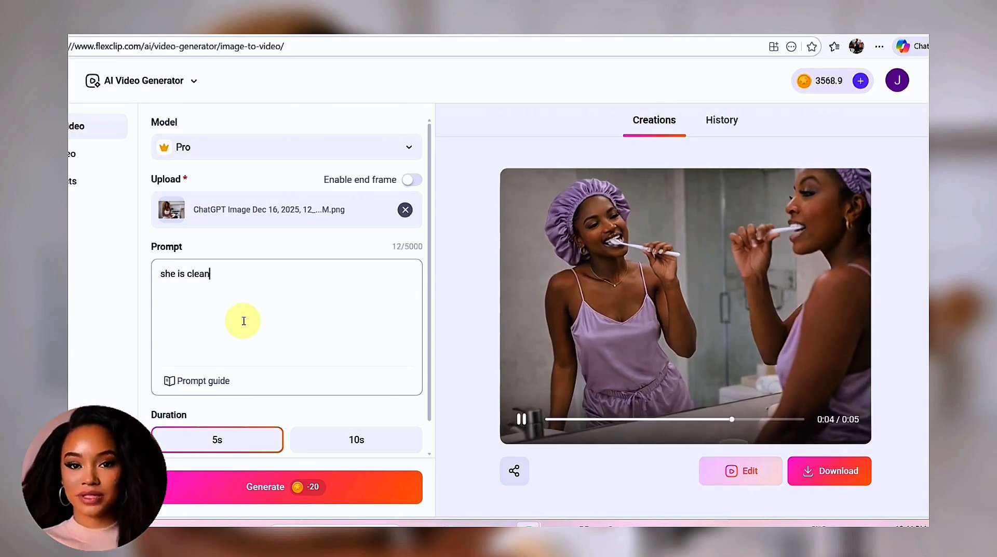
type("ing the plant ")
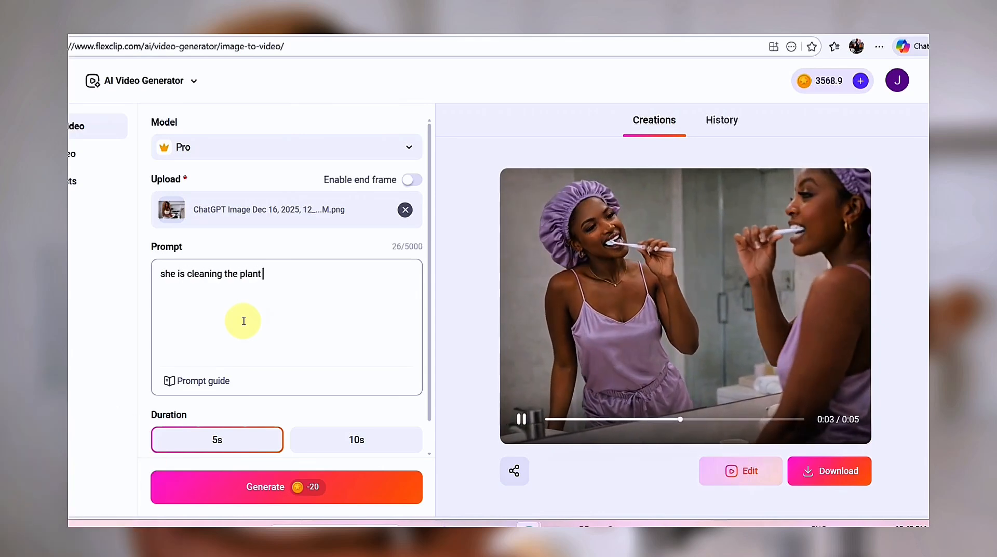
type("while the wat")
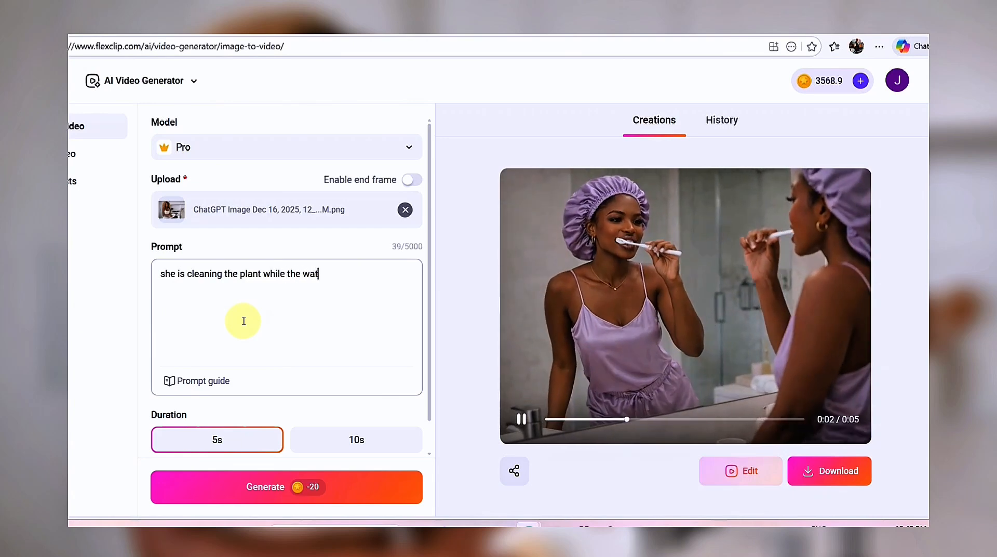
type("er is flowing from the t")
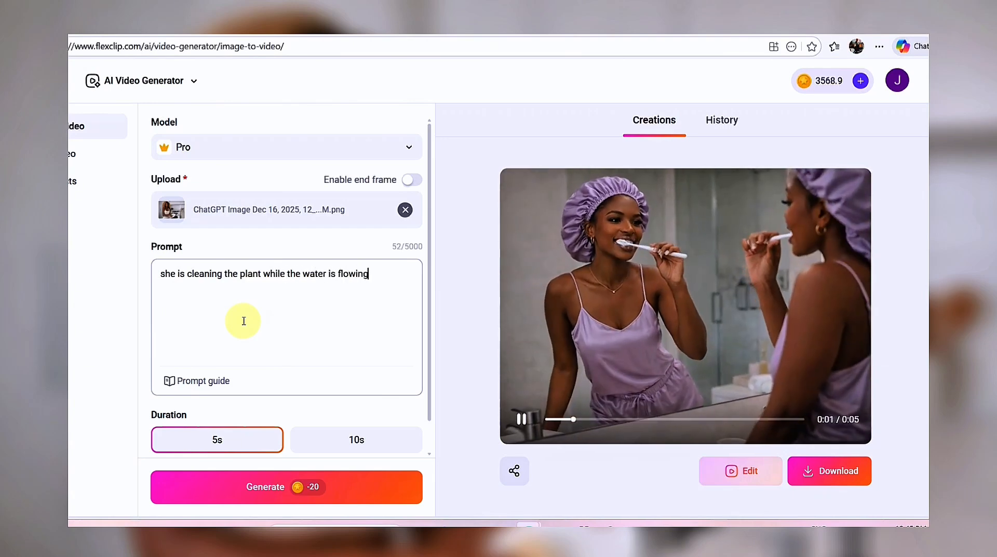
type("ap")
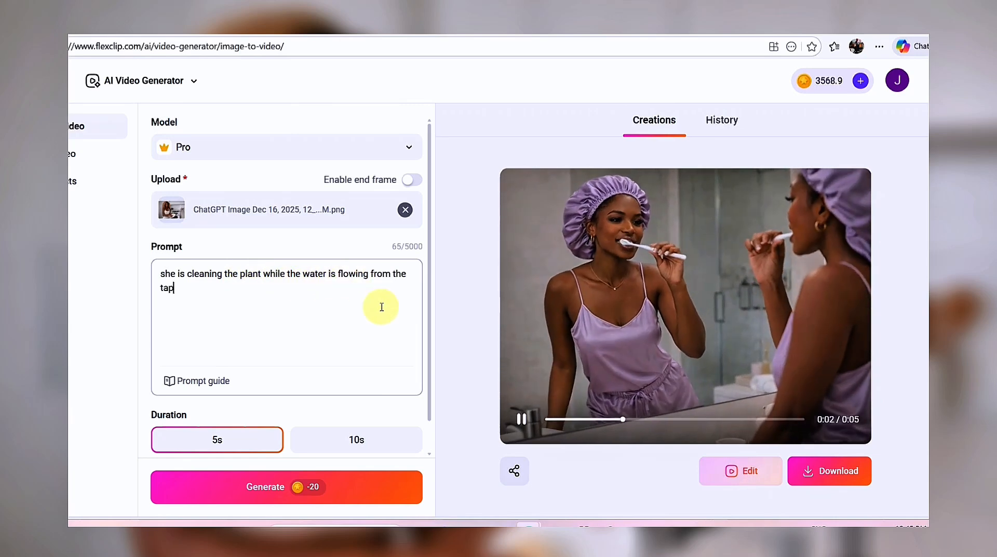
left_click(287, 487)
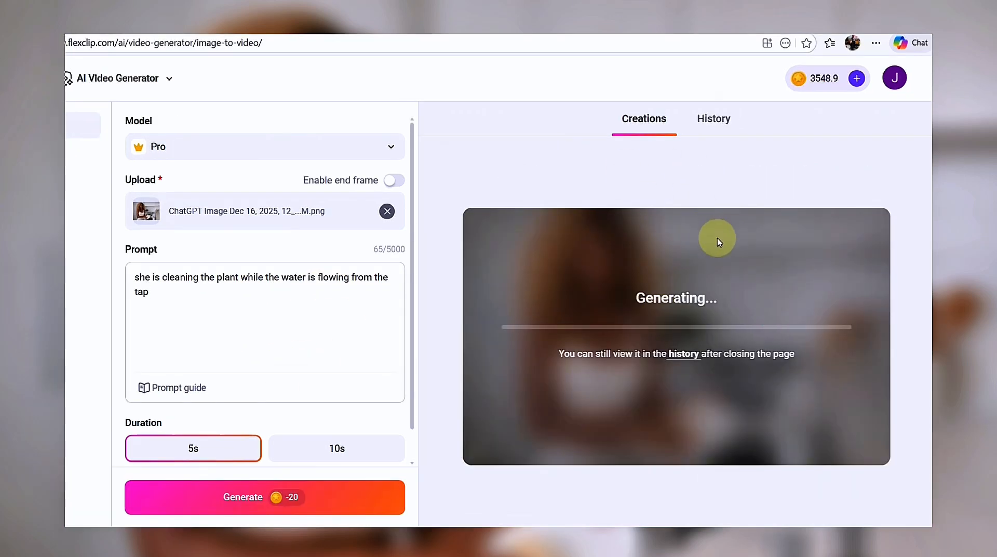
Step: Replace the source image with the living-room vacuuming image and set the prompt to "she is gently vacuuming the floor naturally."
left_click(386, 211)
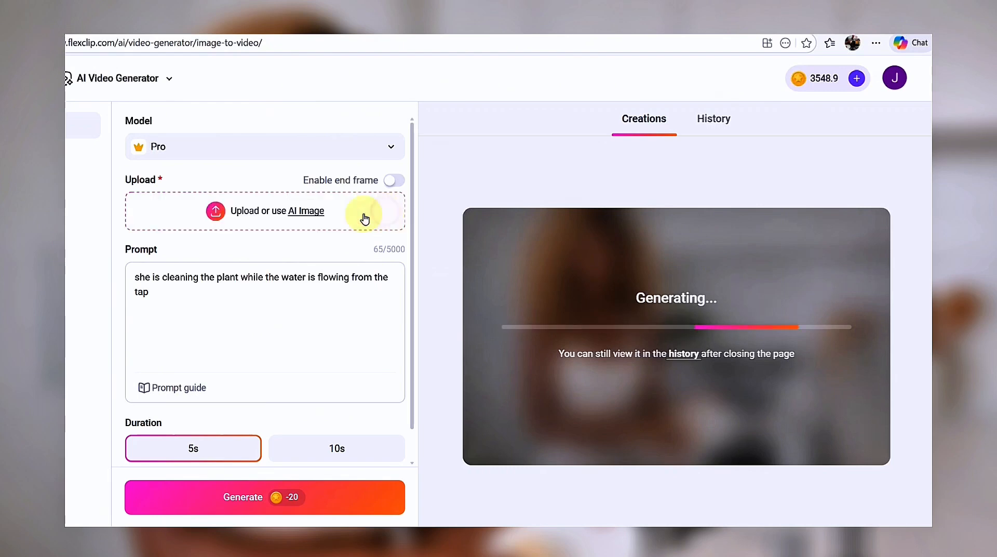
left_click(217, 213)
scroll(225, 219, "down", 3)
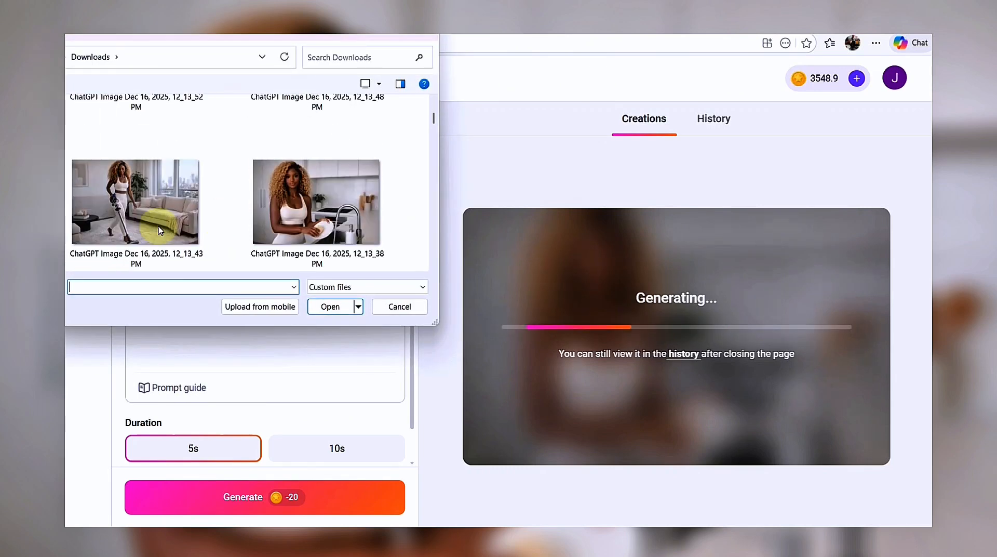
left_click(135, 208)
left_click(331, 306)
left_click_drag(187, 300, 136, 278)
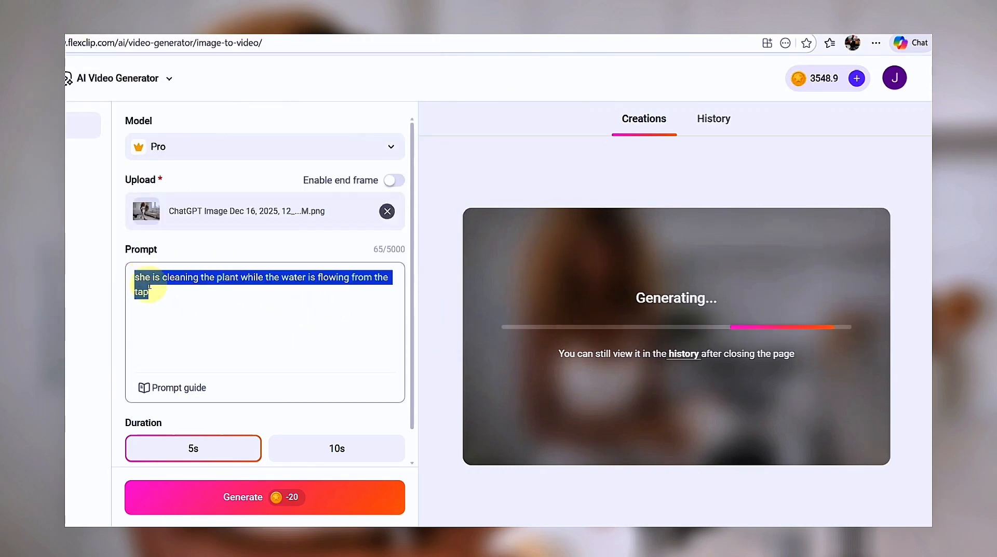
type("she")
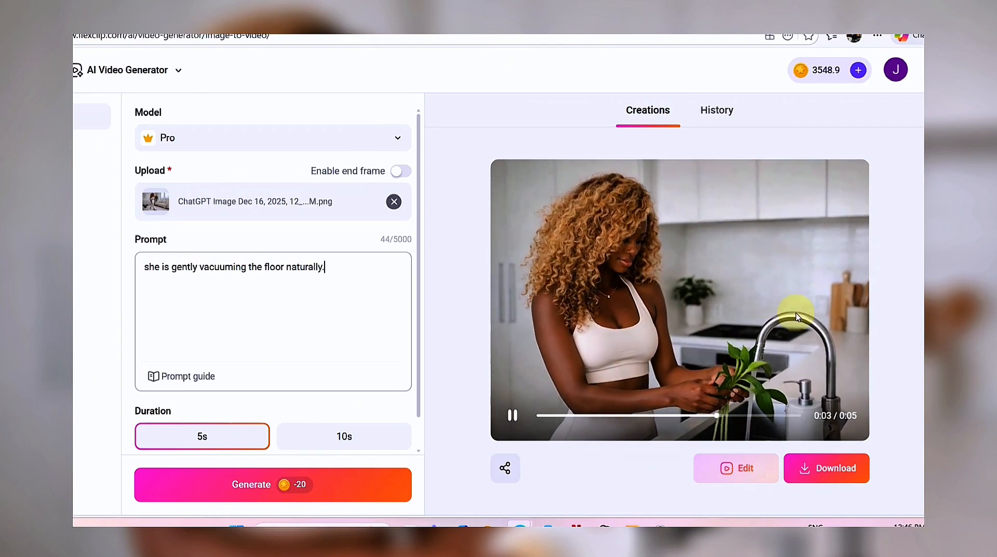
Step: Download the finished kitchen sink video and generate the 5s vacuuming video
left_click(820, 470)
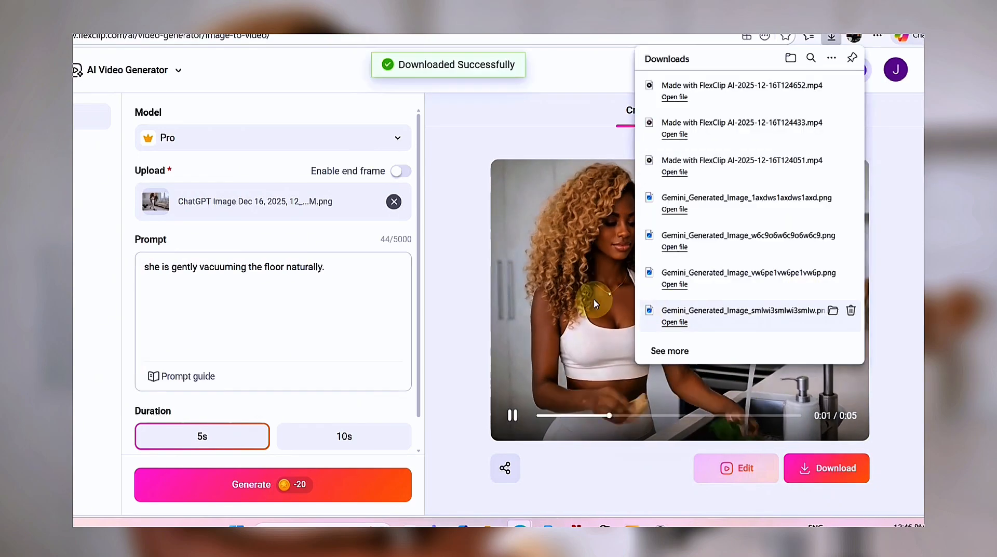
left_click(479, 167)
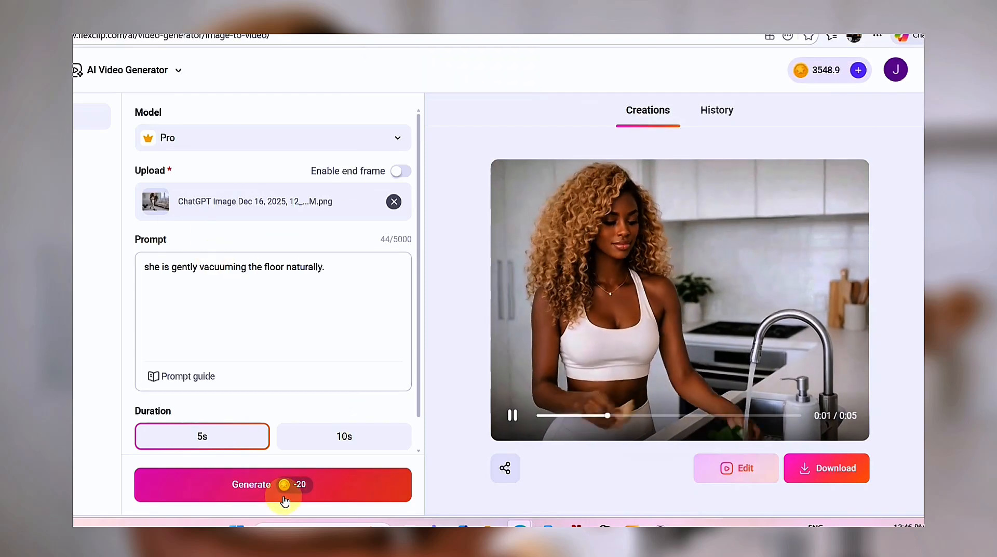
left_click(283, 492)
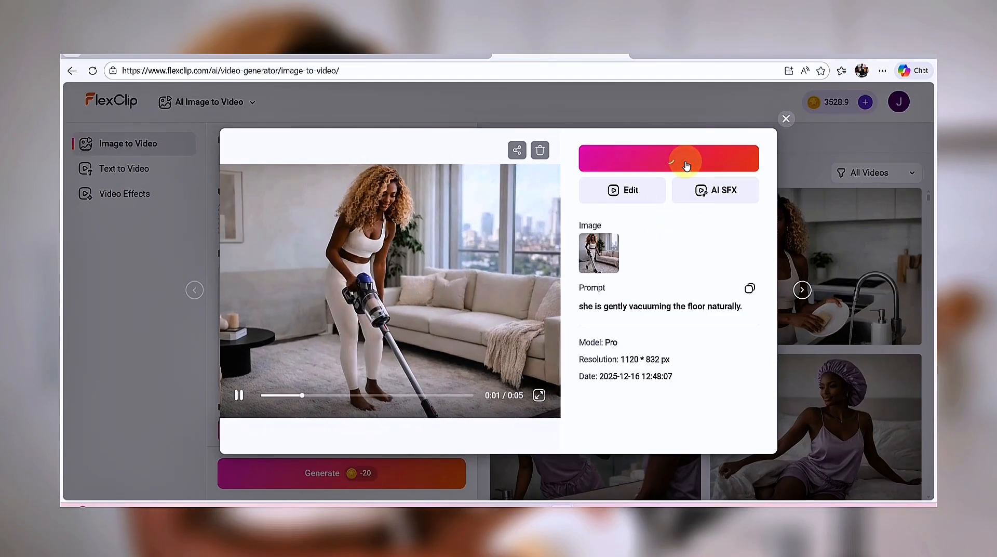
Step: Download the generated vacuuming video from the history and close its preview
left_click(685, 159)
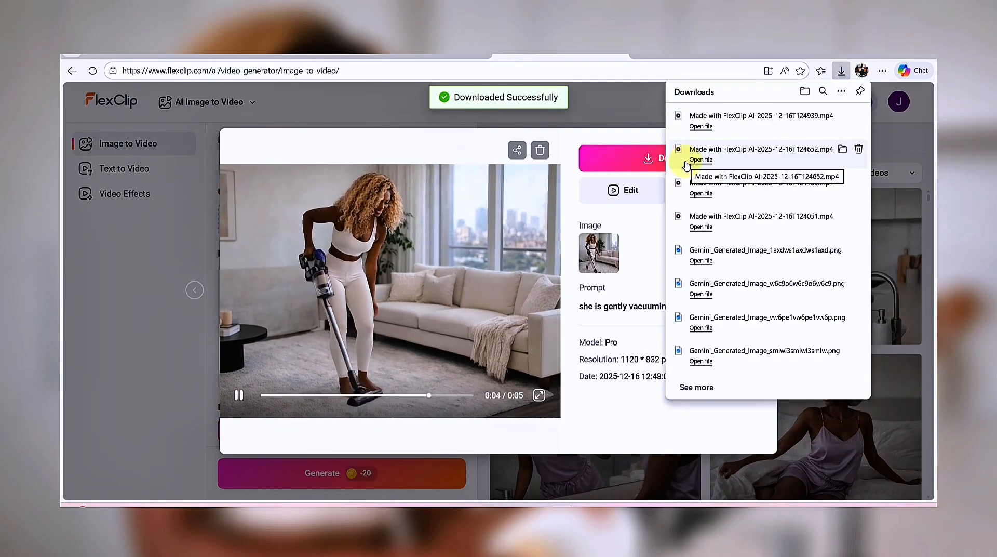
left_click(605, 115)
left_click(771, 115)
Step: Upload the walk-in closet image Gemini_Generated_Image_vw6pe1vw6pe1vw6p as the source for the video
left_click(295, 220)
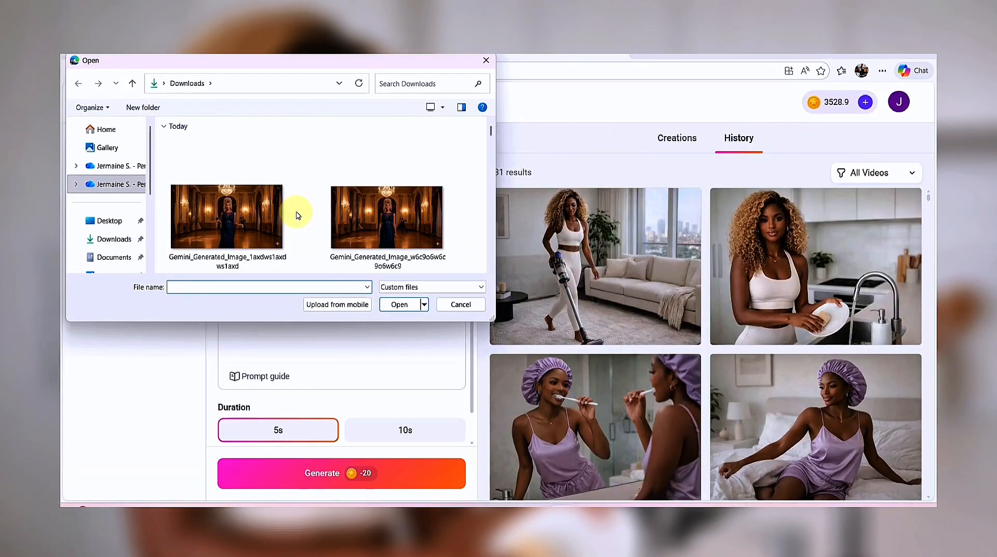
scroll(301, 213, "down", 2)
scroll(336, 224, "up", 1)
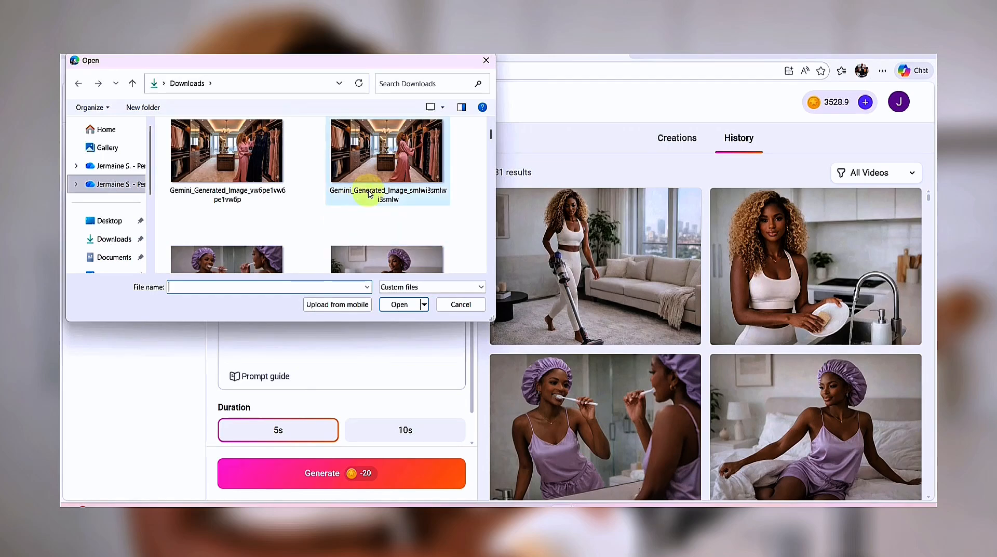
scroll(353, 227, "down", 3)
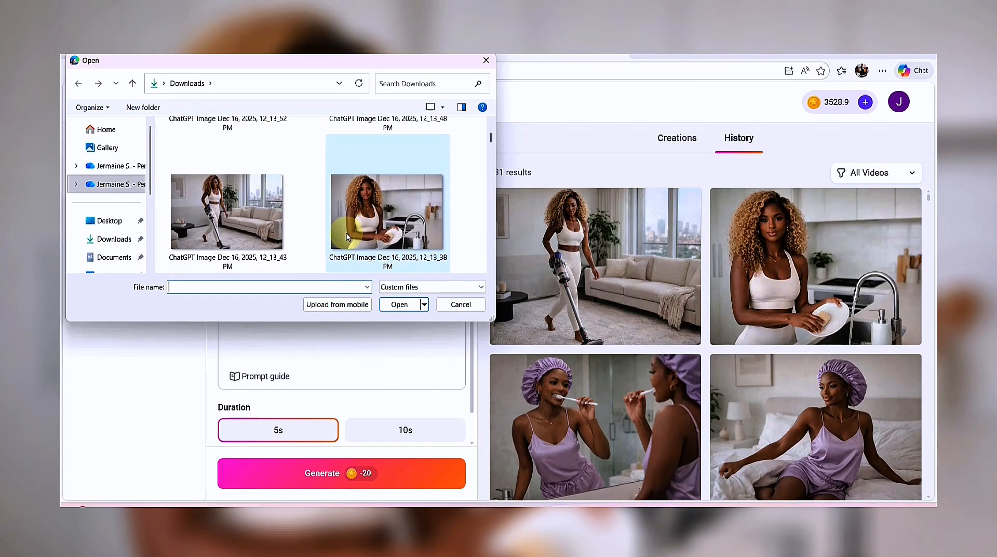
scroll(346, 233, "up", 3)
left_click(374, 180)
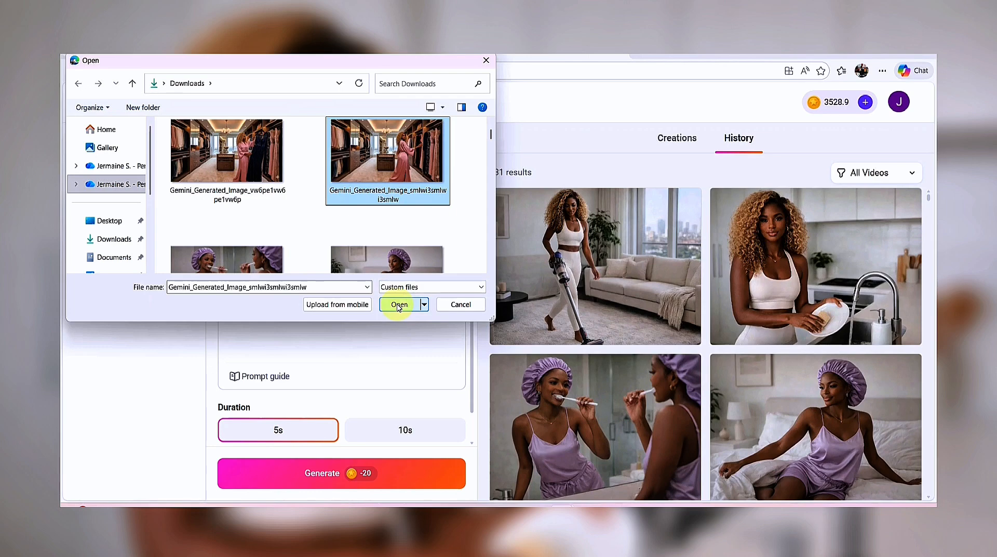
double_click(276, 196)
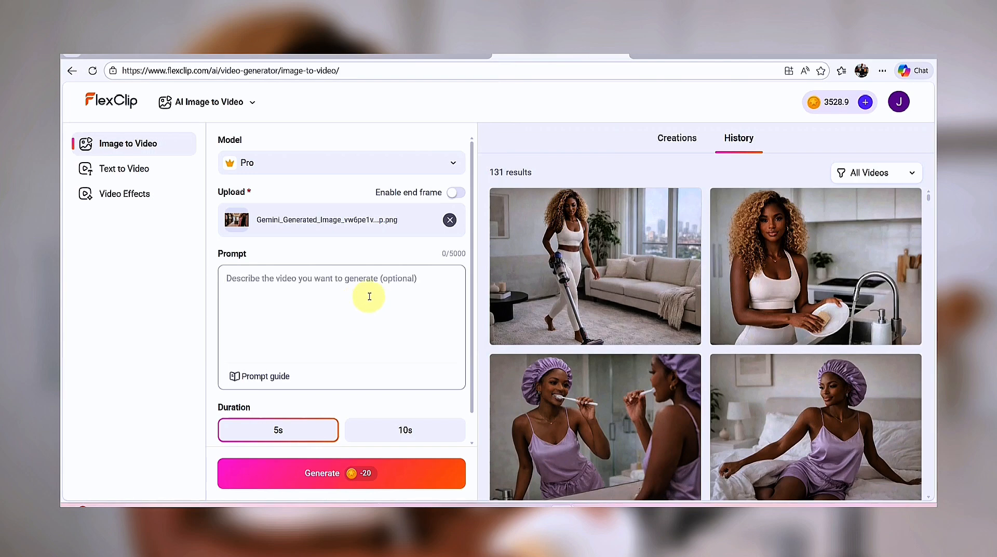
scroll(701, 301, "down", 2)
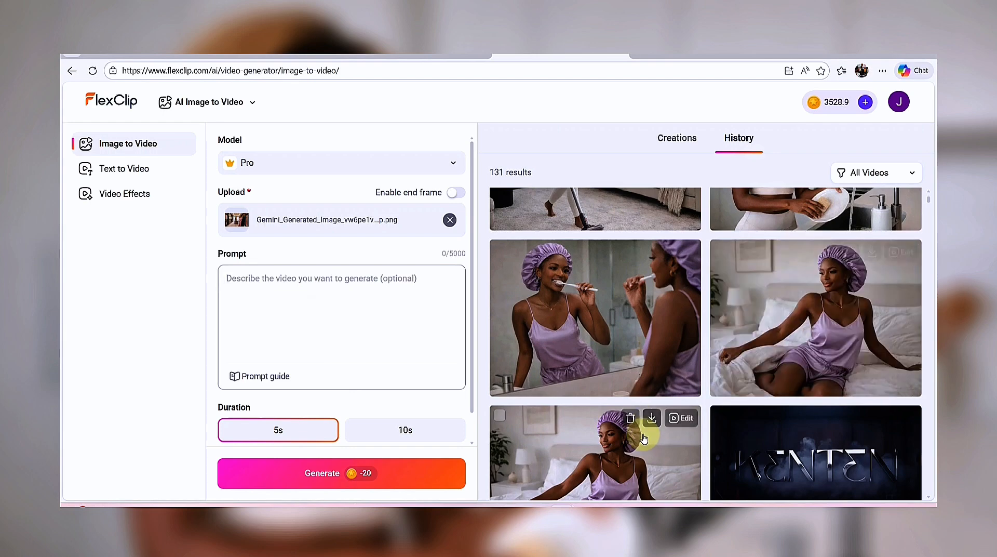
scroll(647, 439, "up", 3)
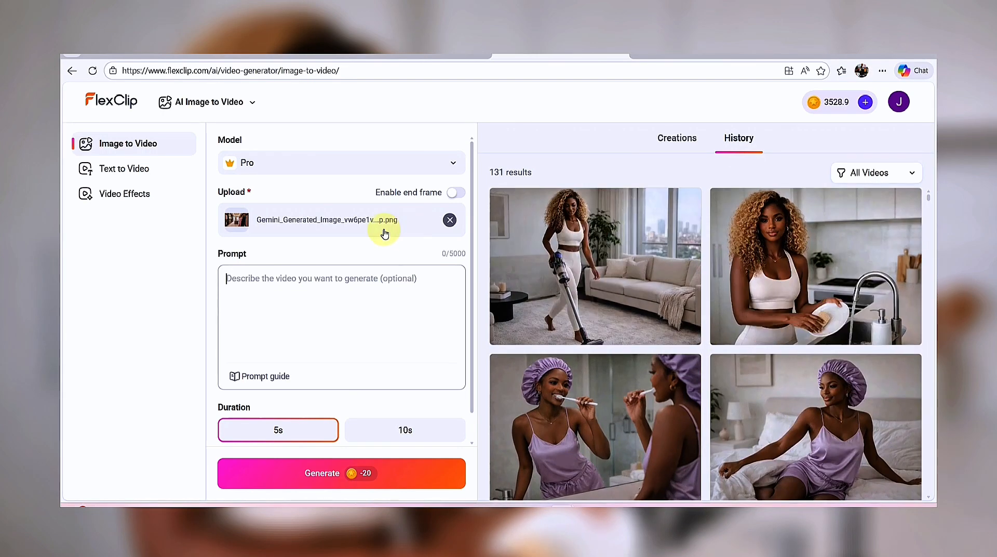
Step: Replace the source image with closet image Gemini_Generated_Image_smlwi3smlwi3smlw and generate a 5s video with the prompt "she walks to the closet to choose a dress"
left_click(450, 220)
left_click(307, 220)
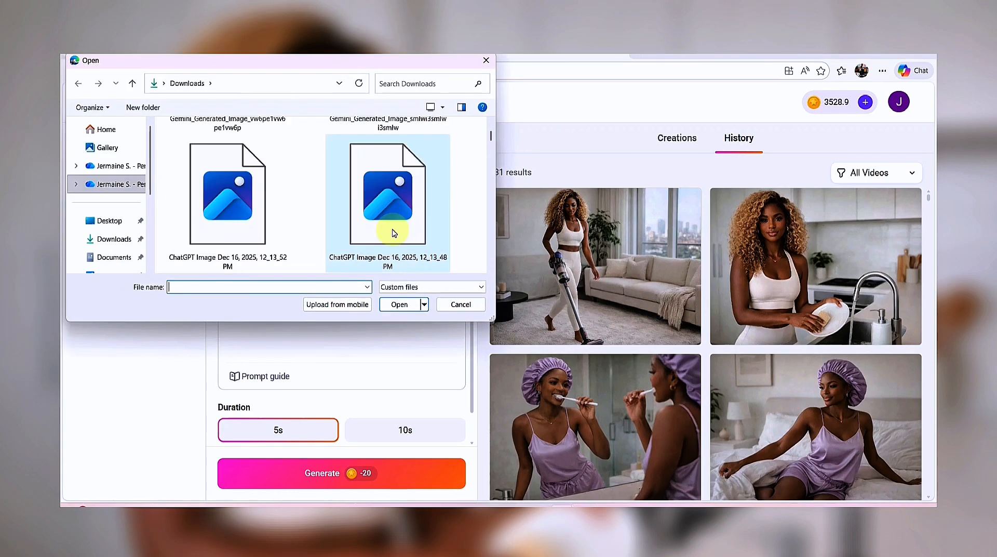
scroll(398, 246, "down", 2)
left_click(396, 229)
left_click(400, 304)
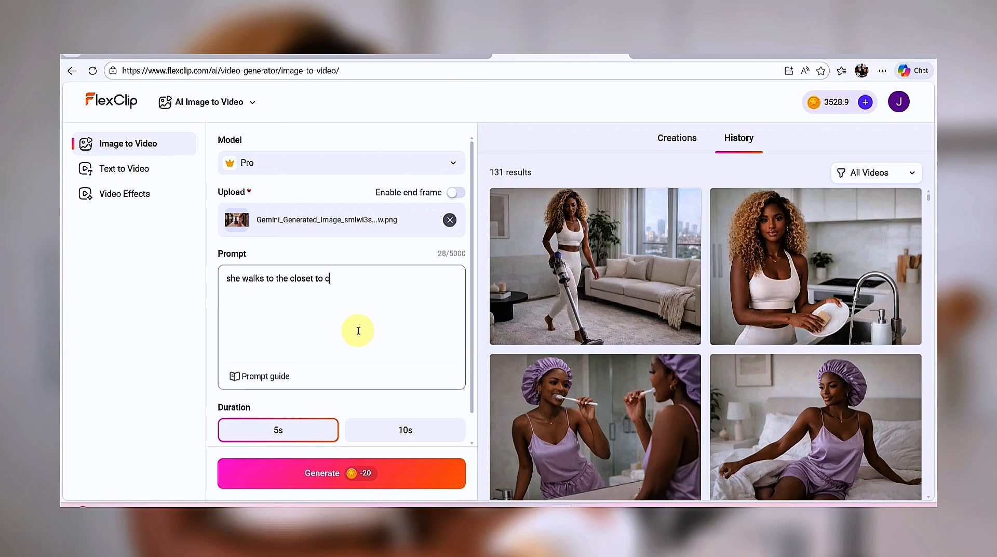
left_click(365, 473)
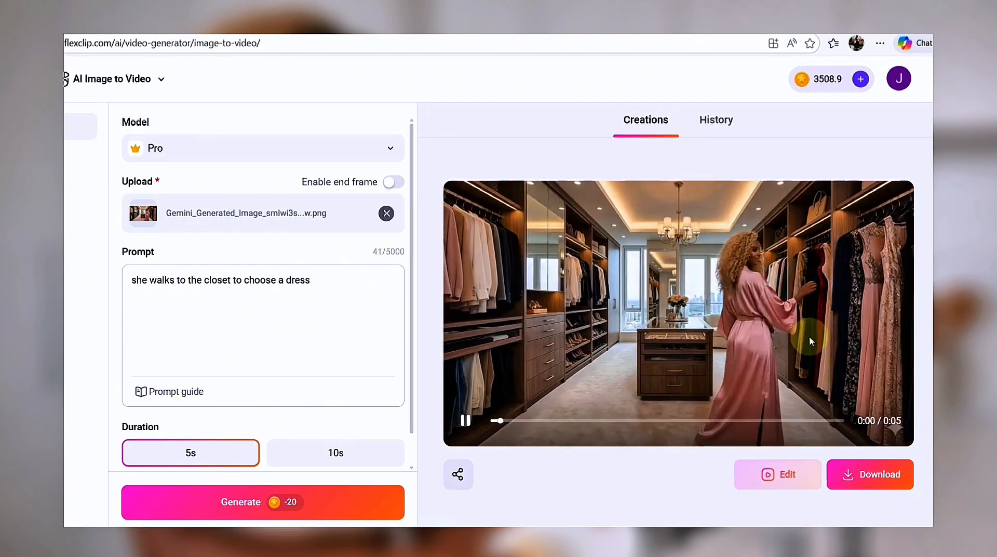
Step: Download the generated closet video and replace the source image with Gemini_Generated_Image_vw6pe1vw6pe1vw6p
left_click(869, 477)
left_click(386, 213)
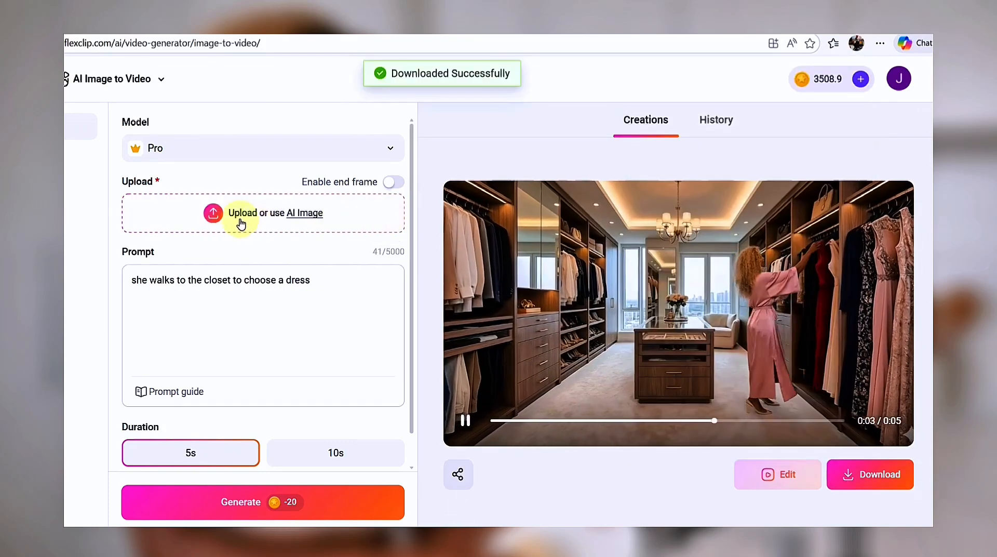
left_click(211, 214)
left_click(164, 212)
left_click(328, 310)
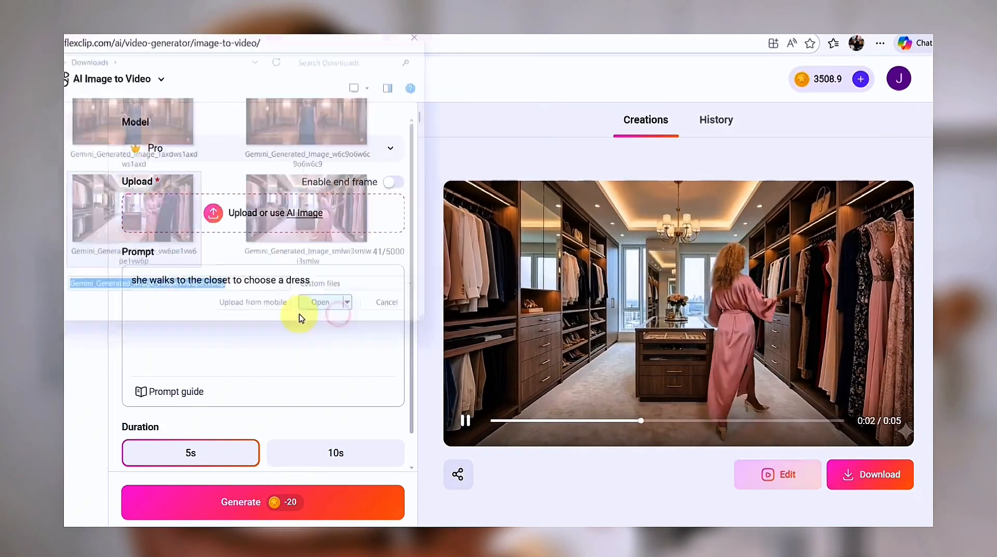
Step: Generate a 5s video with the prompt "she is checking out the dress she picked and smiling at the camera as though she is doing a live screening."
left_click_drag(329, 278, 124, 267)
type("she is ")
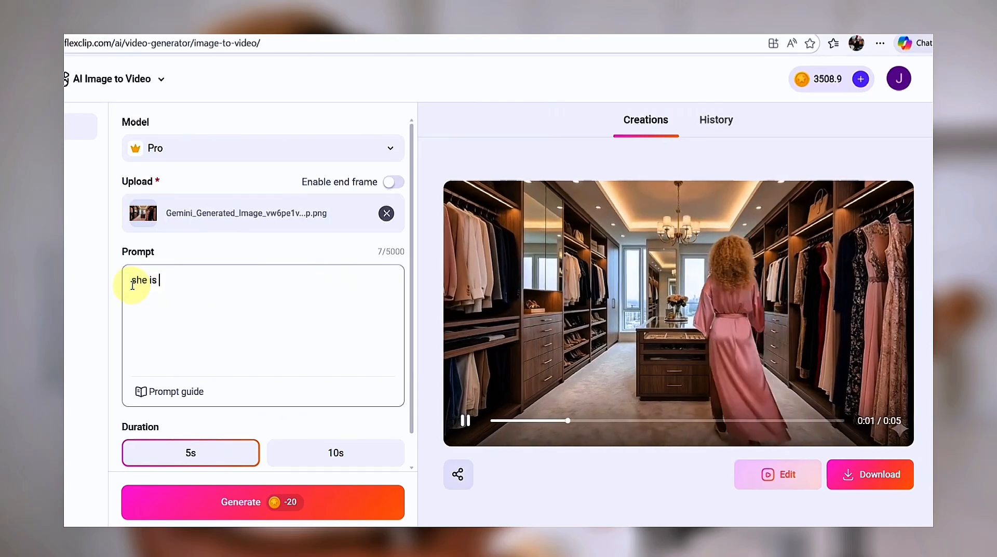
type("checking o")
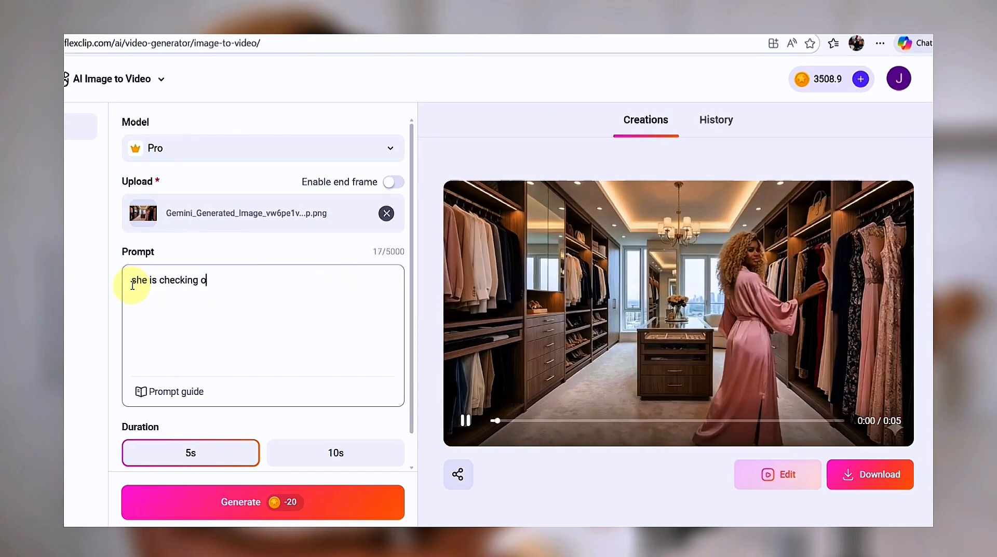
type("ut the dress she picked ")
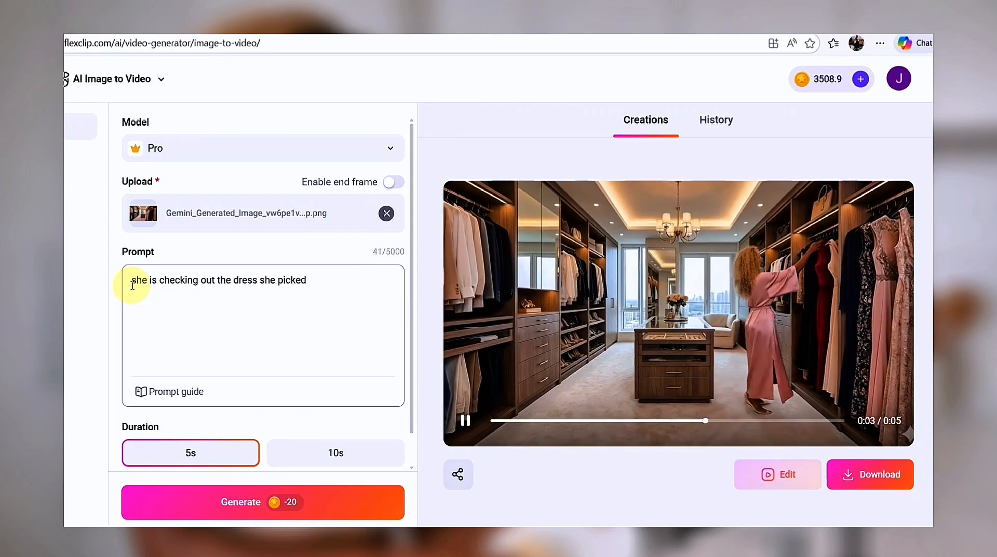
type("and smiles")
key("BackSpace")
key("BackSpace")
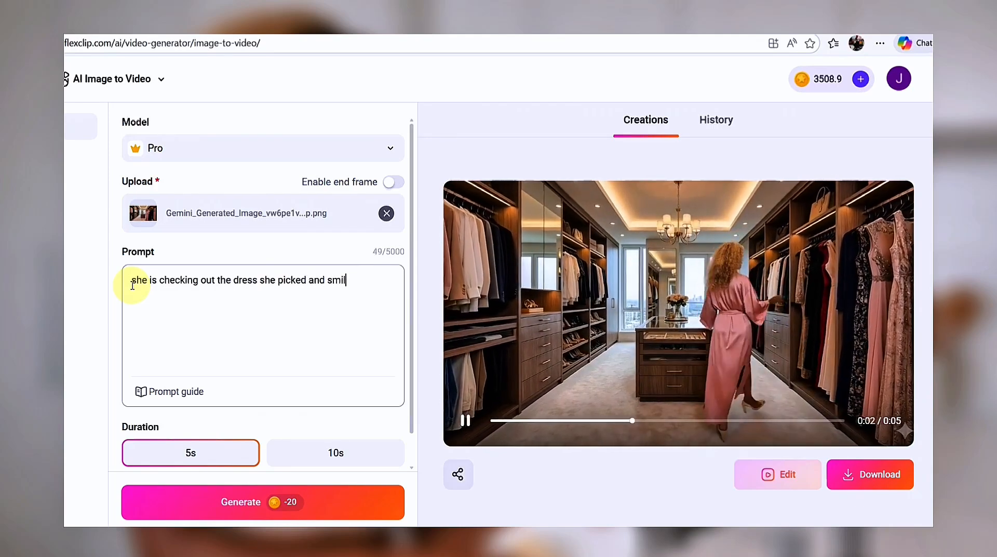
type("ing at the")
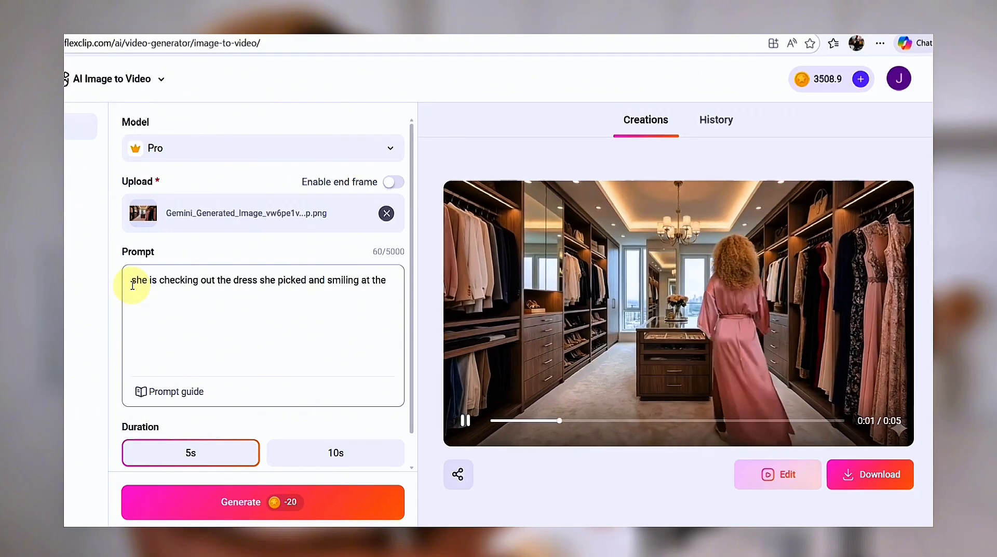
type(" camera ")
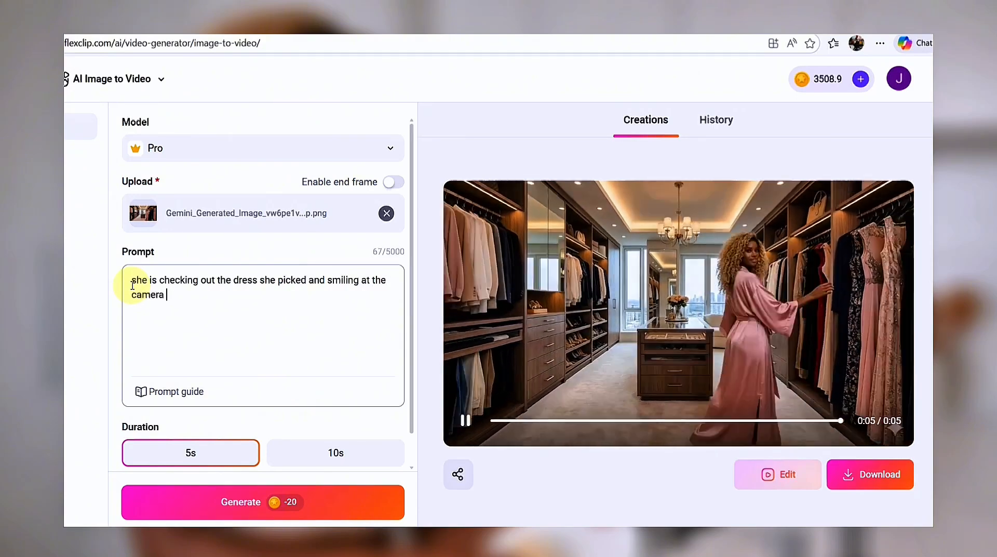
type("as thoug")
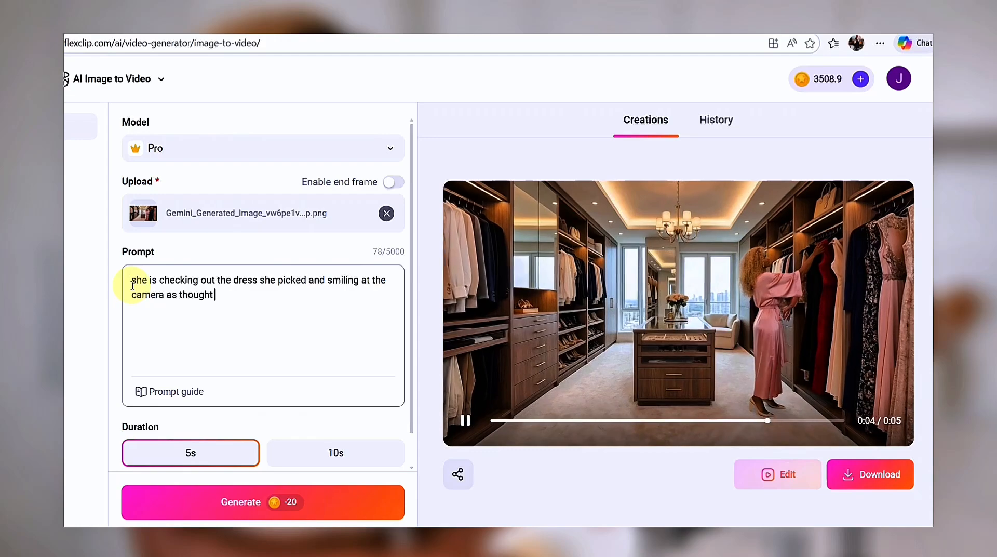
type("h she is doing a")
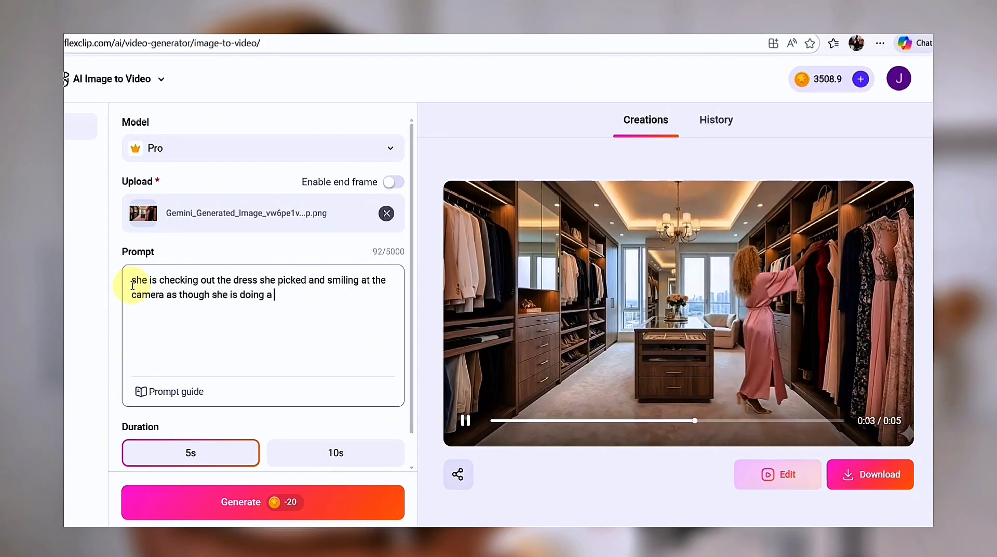
type(" live screening.")
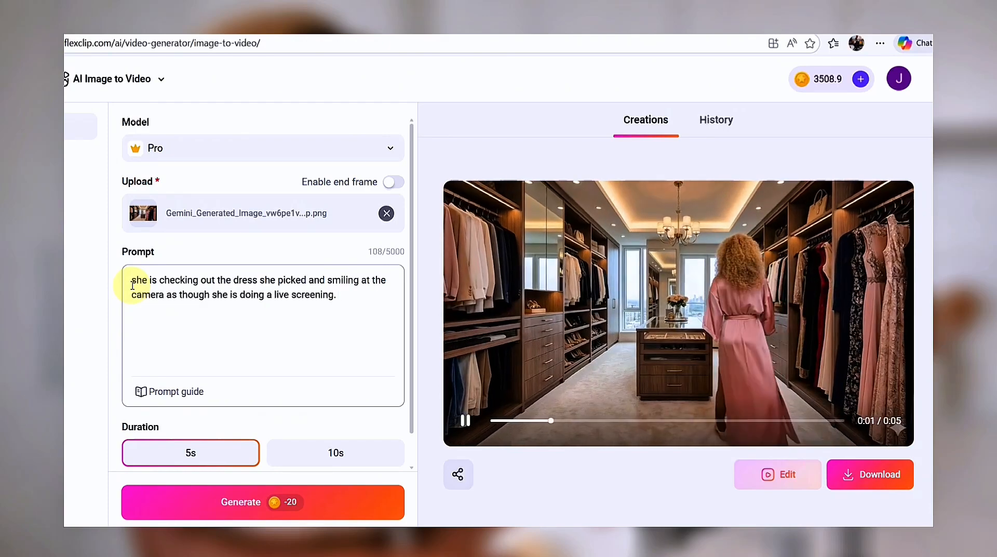
left_click(279, 514)
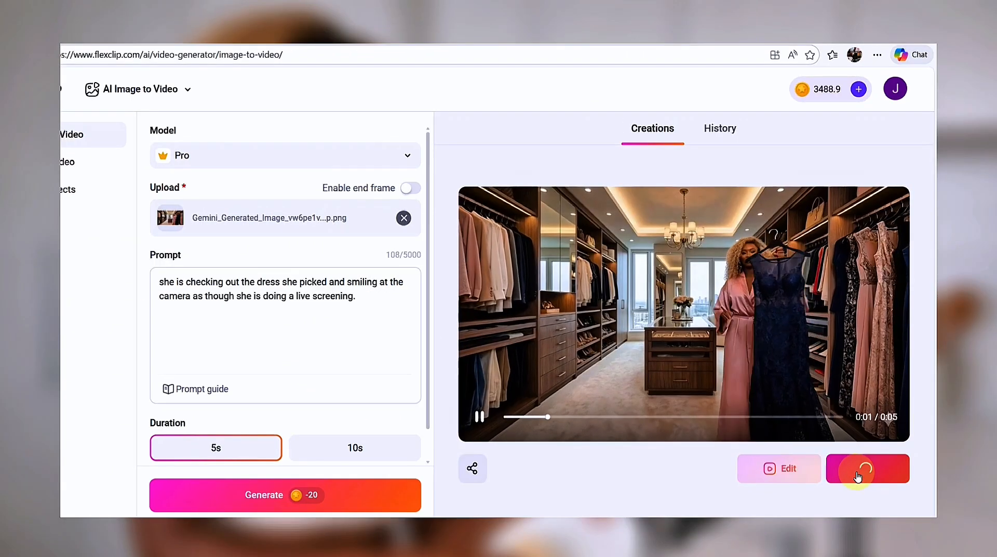
Step: Download the generated dress video and replace the source image with ballroom image Gemini_Generated_Image_1axdws1axdws1axd
left_click(862, 467)
left_click(290, 222)
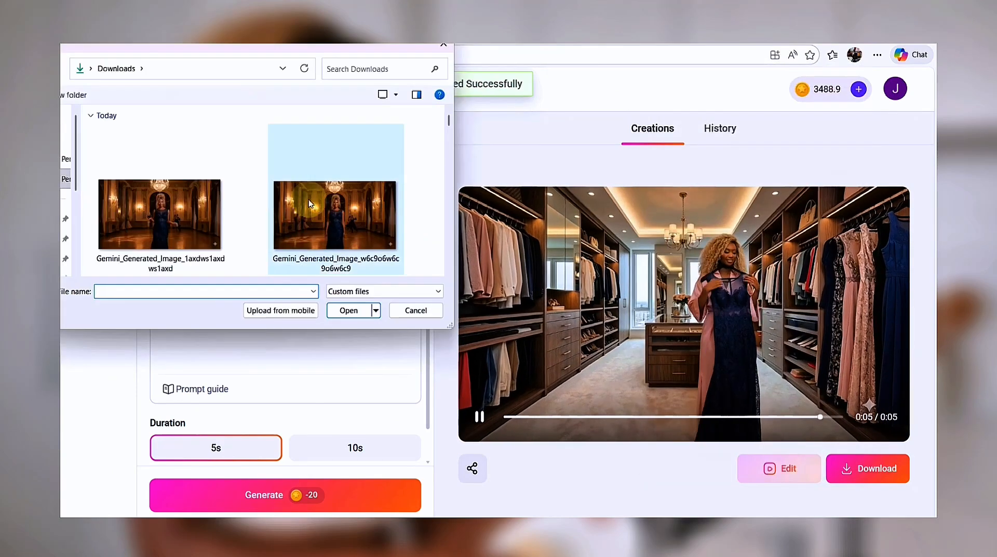
left_click(160, 213)
left_click(350, 310)
Step: Generate a 5s video with the prompt "she is walking like she owns the room. she looks confident and poised"
left_click_drag(353, 292, 151, 283)
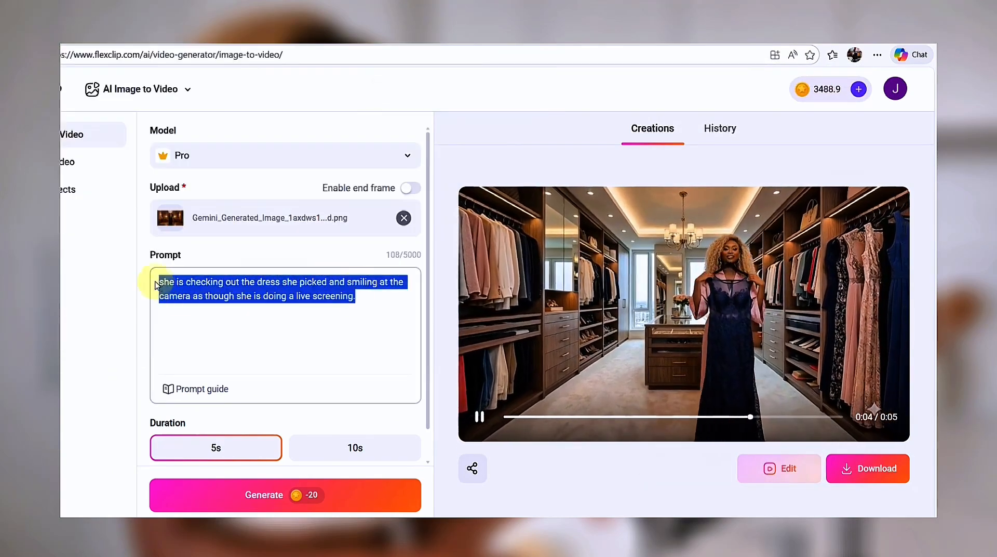
type("she is walki")
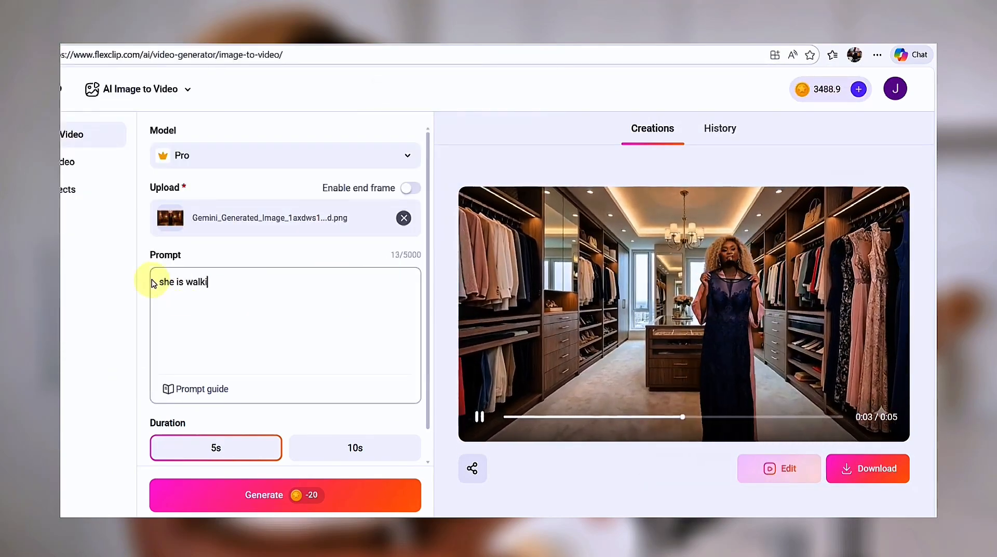
type("ng like she ")
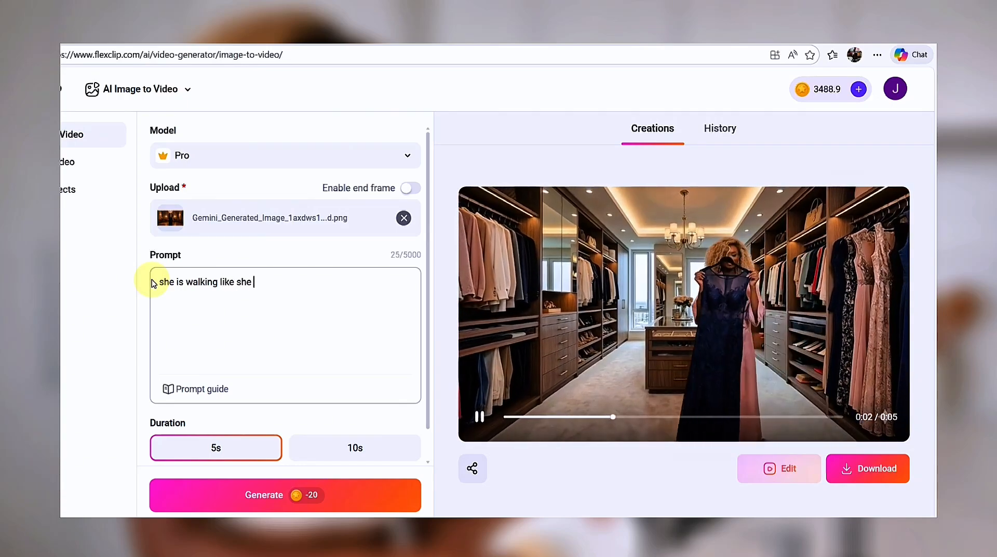
type("wowns the room. she")
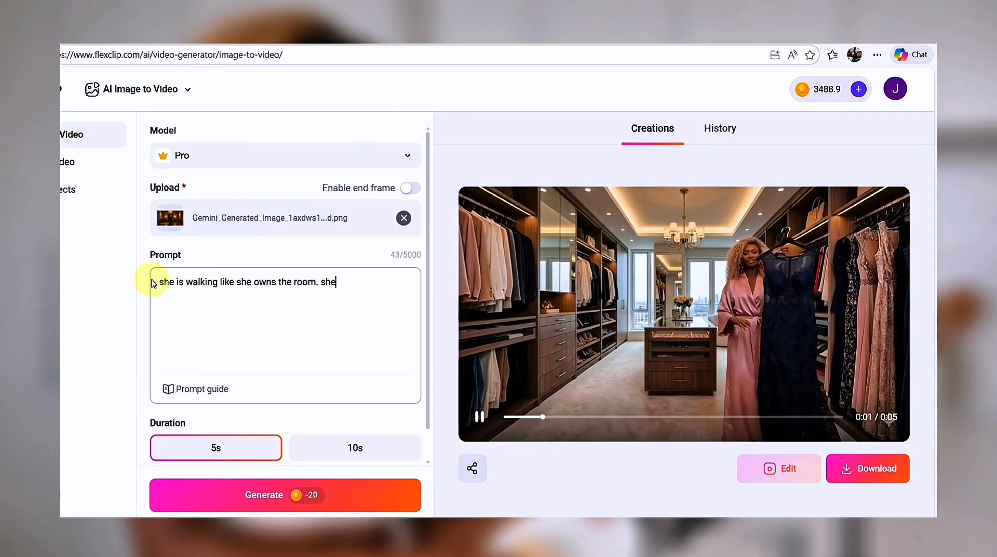
type(" looks confident an")
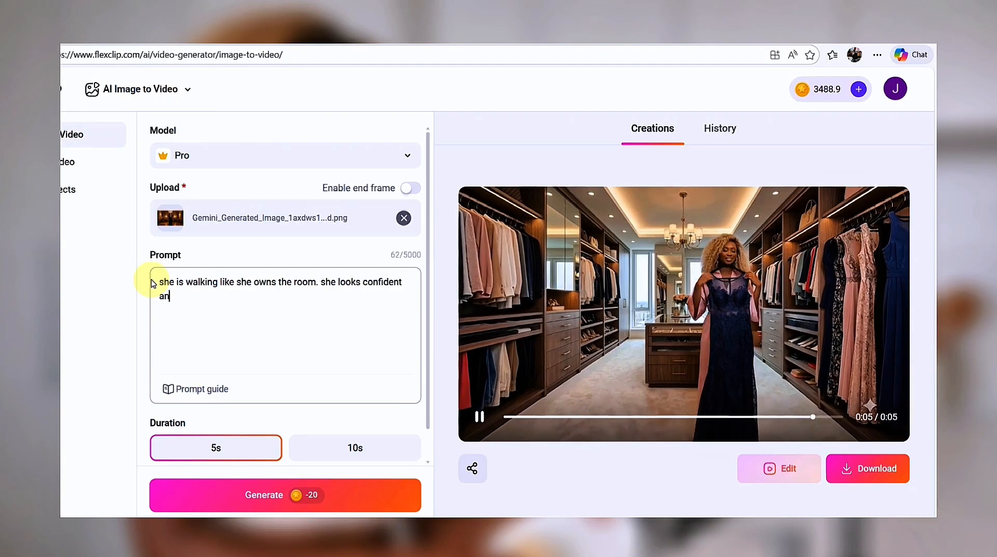
type("d poised")
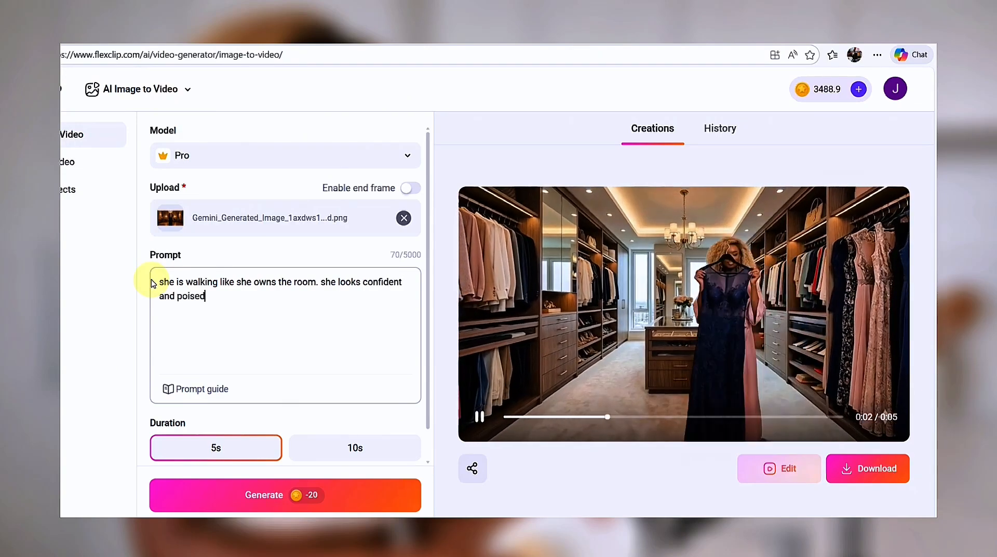
left_click(252, 494)
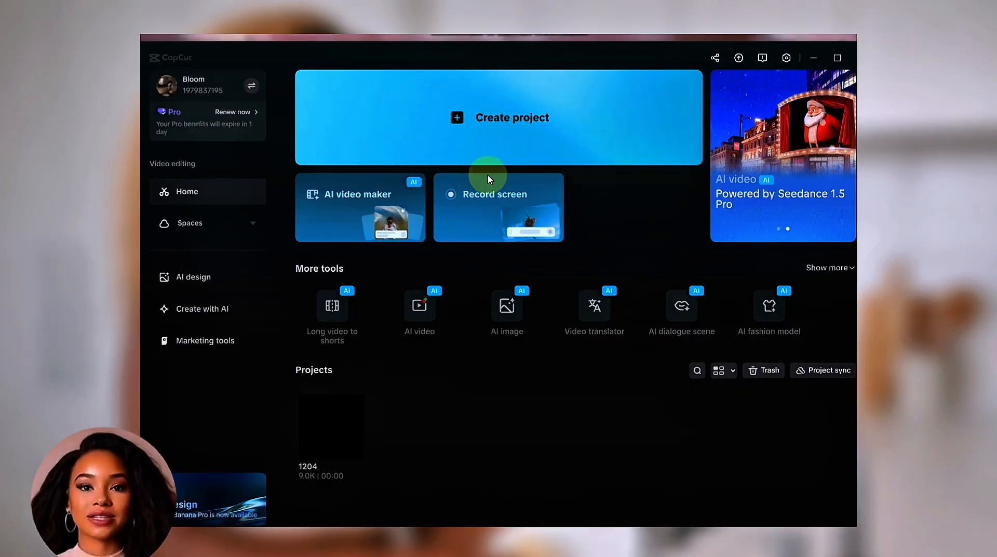
Step: Switch to CapCut, create a new project and open the Downloads folder for importing media
left_click(465, 128)
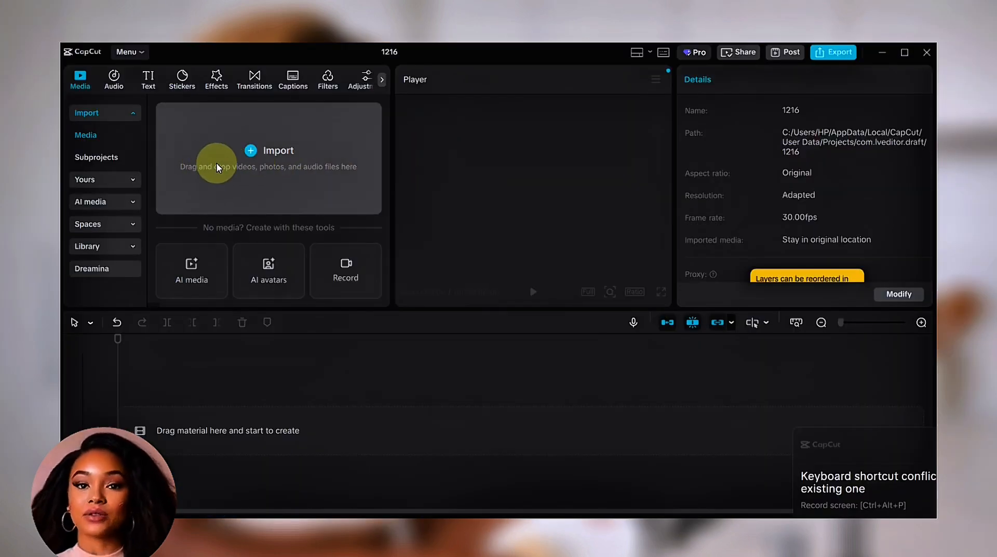
left_click(251, 151)
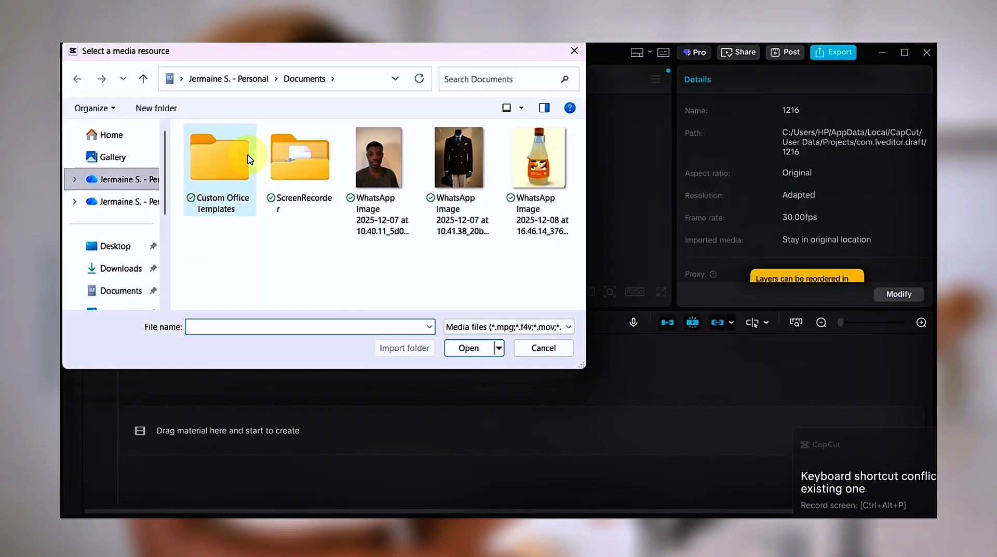
left_click(115, 268)
scroll(266, 228, "down", 10)
scroll(268, 233, "up", 5)
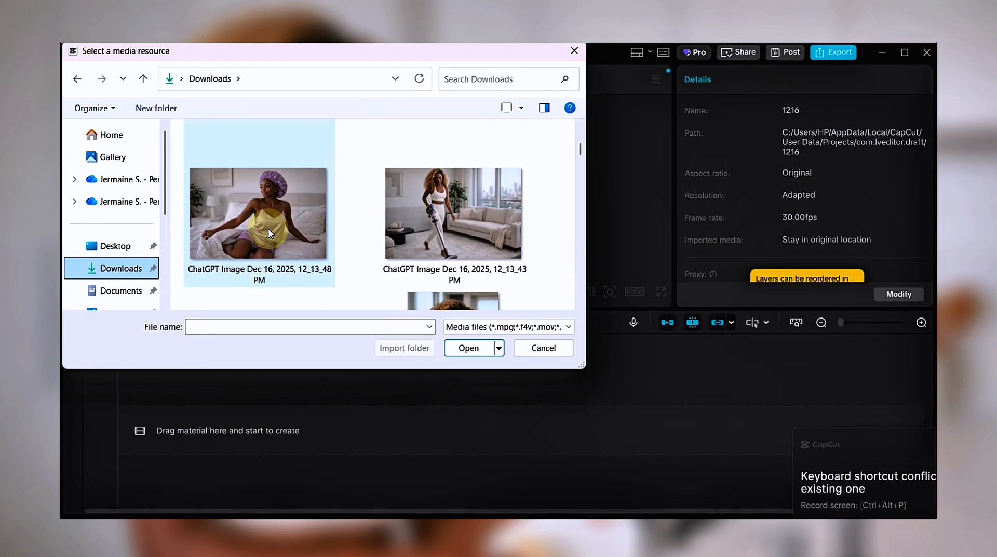
Step: Import the seven "Made with FlexClip AI-2025-12-16" videos, from T124051 through T125828, into the project
left_click(283, 295)
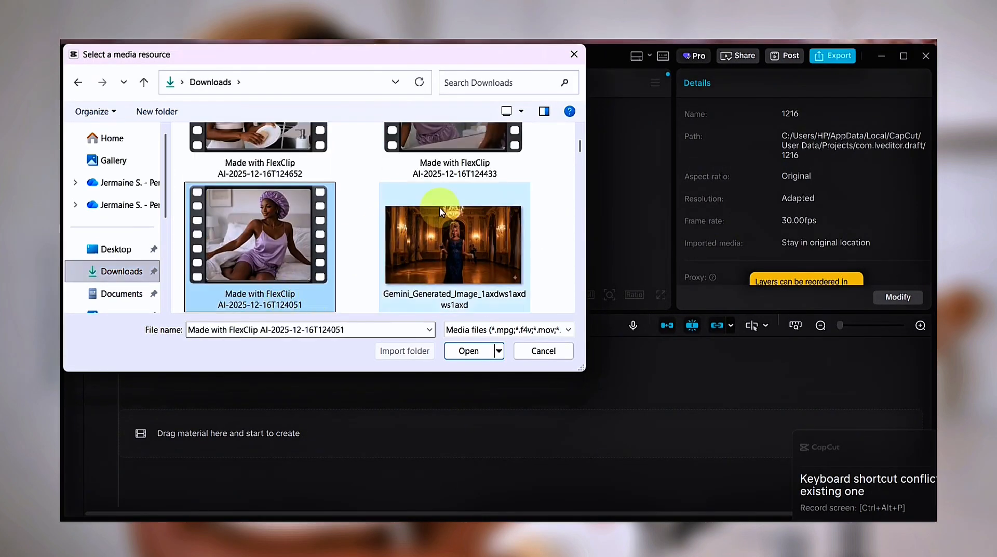
left_click(484, 158, "ctrl")
left_click(306, 214, "ctrl")
scroll(439, 260, "up", 3)
left_click(441, 261, "shift")
scroll(440, 262, "up", 2)
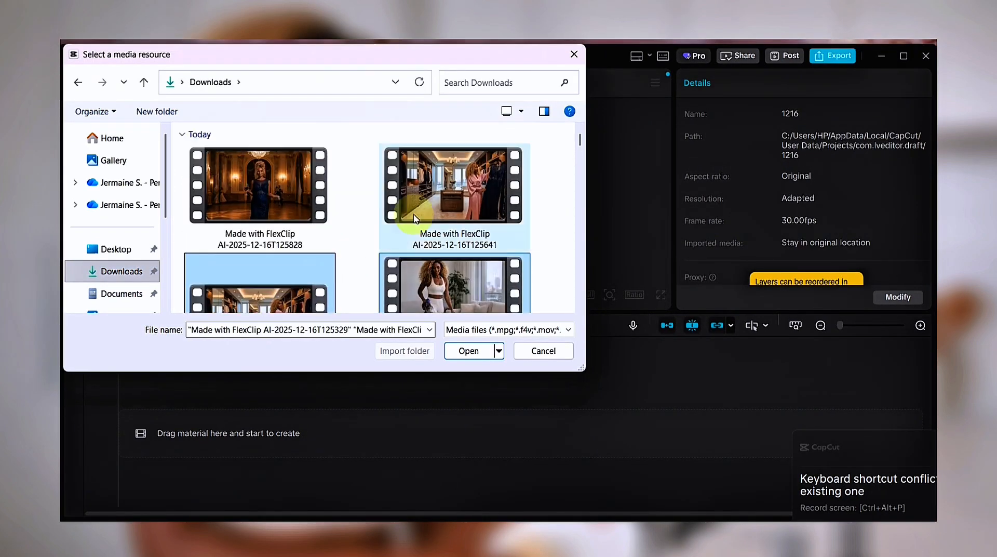
scroll(352, 252, "down", 3)
left_click(469, 350)
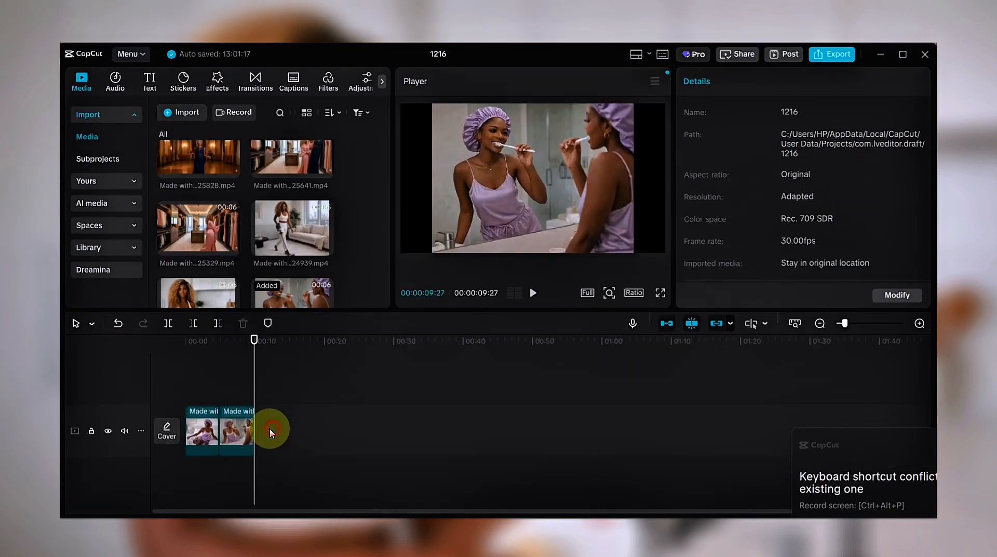
Step: Add the kitchen clip and the vacuuming clip to the end of the timeline
left_click(231, 264)
left_click(311, 426)
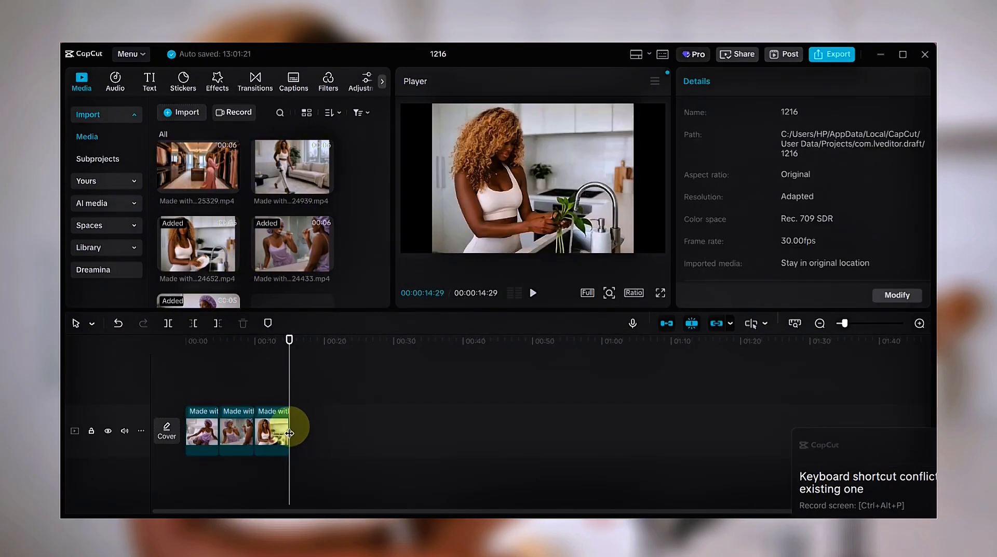
scroll(224, 255, "up", 2)
left_click(326, 247)
left_click(333, 425)
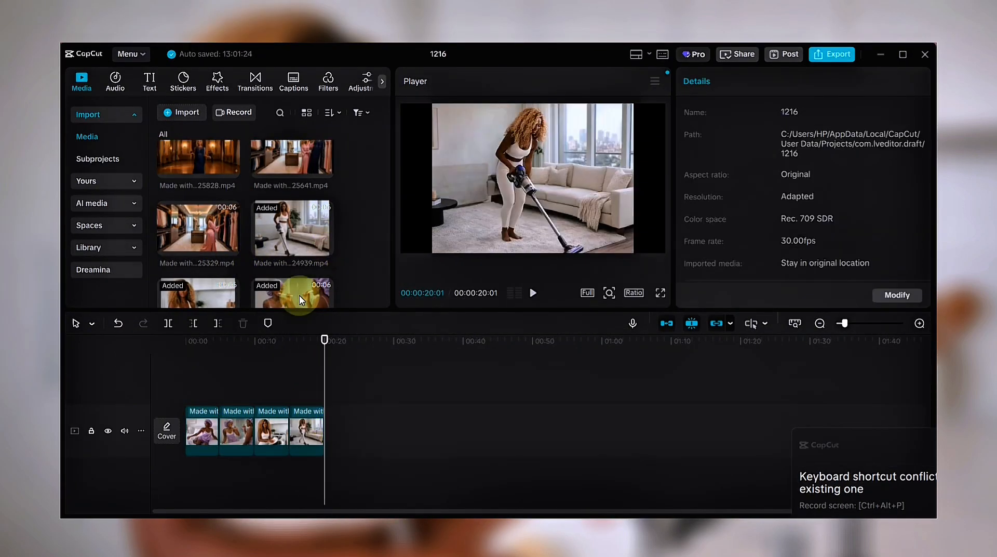
Step: Append the two walk-in closet clips, 25329 and 25641, and ballroom clip 25828 to the timeline in that order
left_click(231, 248)
left_click(387, 423)
scroll(260, 285, "up", 2)
left_click_drag(290, 180, 408, 442)
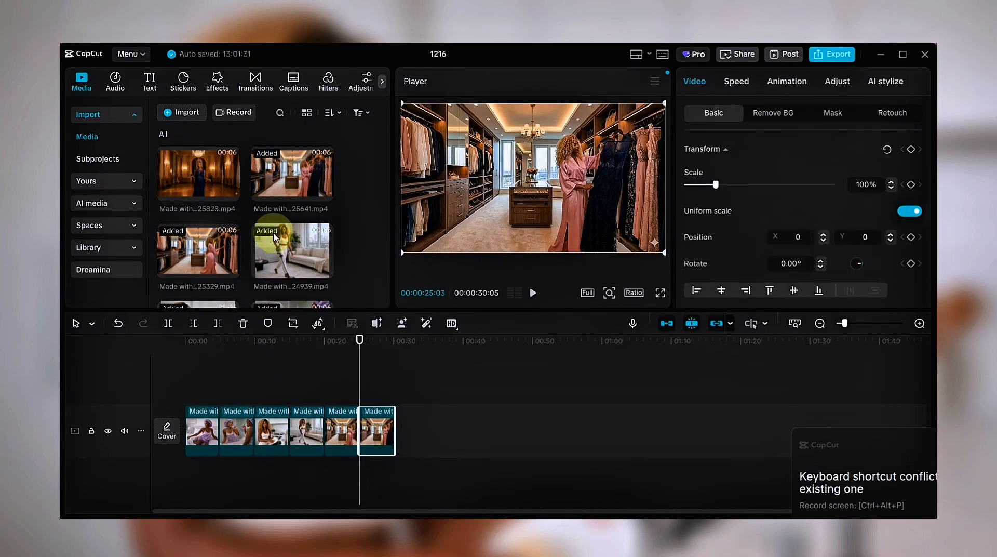
left_click_drag(198, 174, 462, 423)
left_click(592, 397)
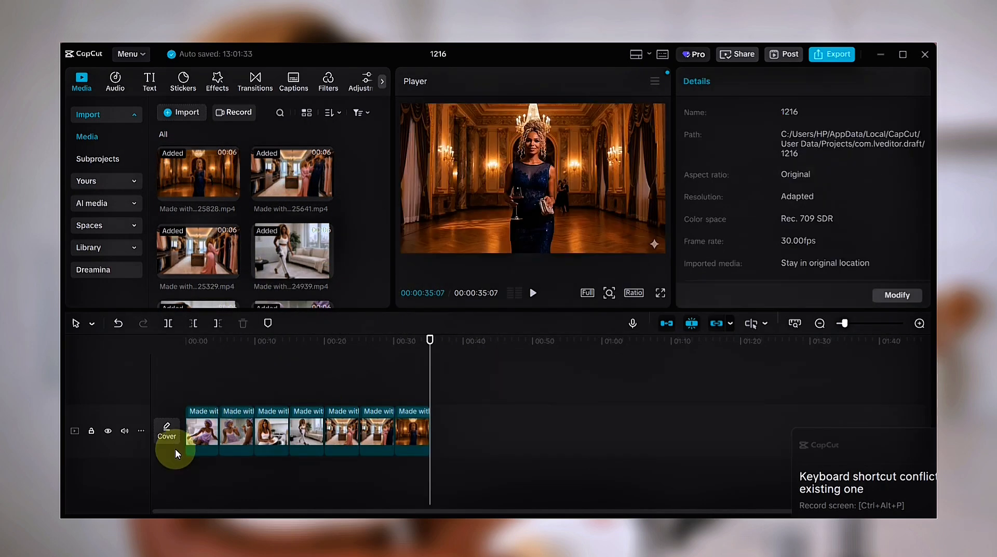
Step: Play the assembled clip sequence from the beginning to review it
left_click(203, 431)
left_click(196, 390)
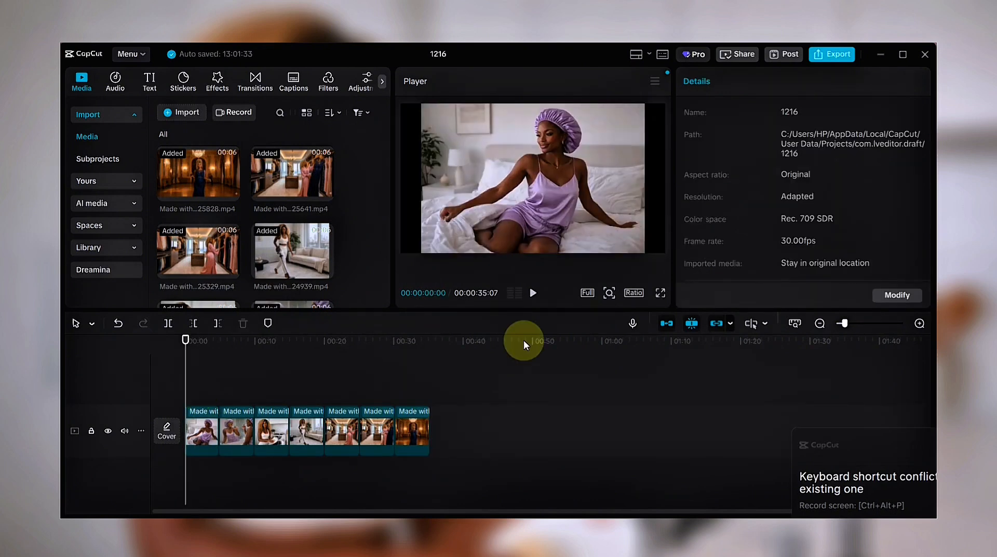
left_click(534, 292)
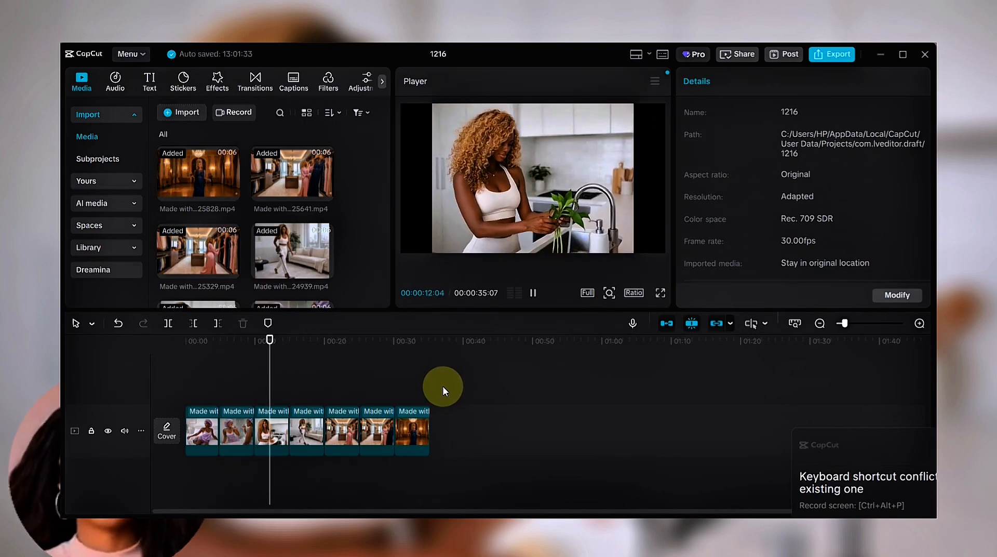
left_click(205, 413)
left_click(382, 77)
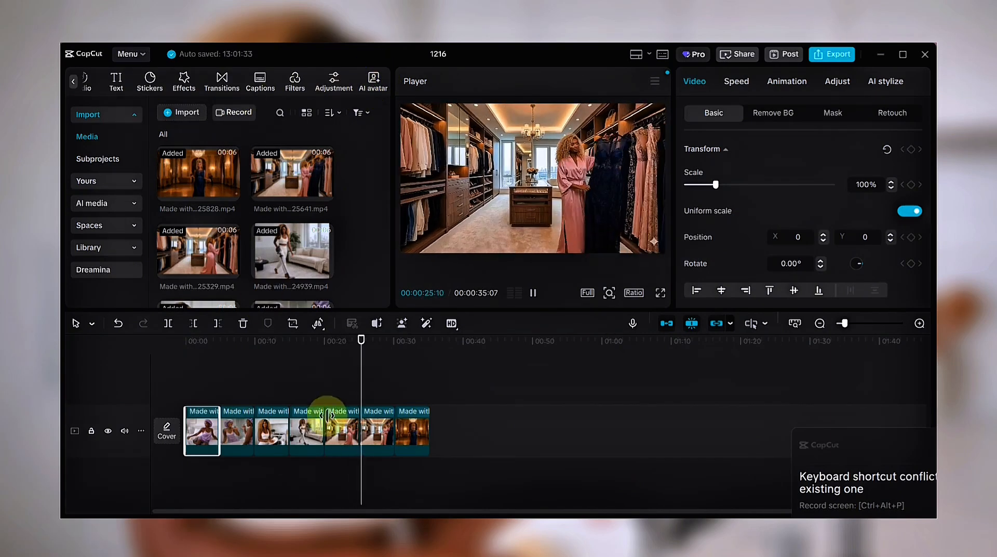
left_click(142, 381)
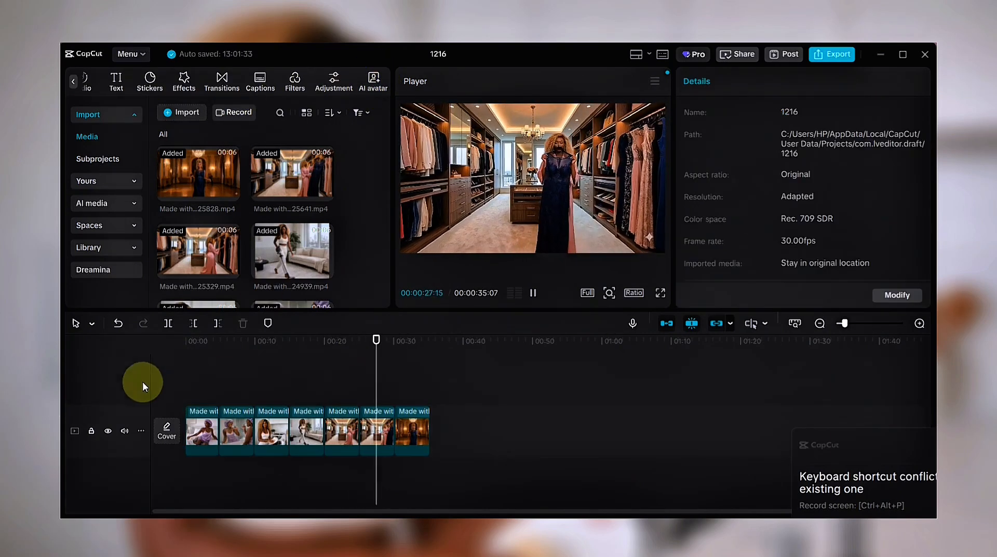
left_click(531, 296)
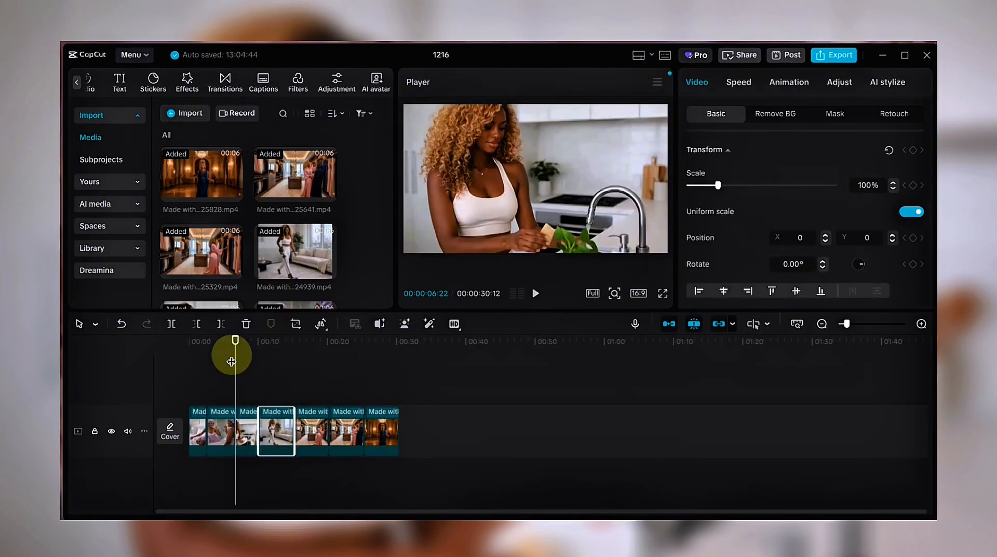
Step: Go to the start of the vacuuming clip and adjust its picture's vertical position within the 16:9 frame
left_click_drag(234, 349, 258, 364)
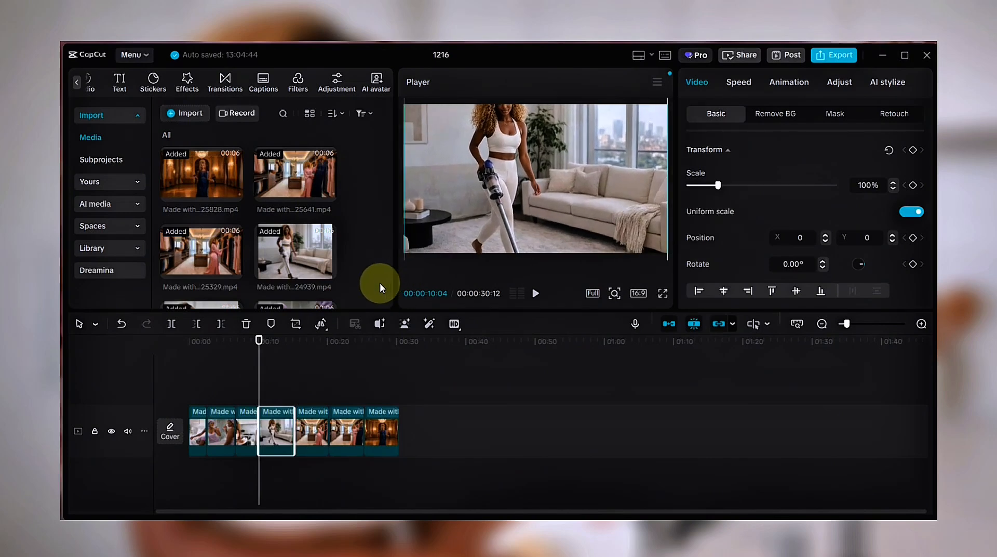
left_click_drag(374, 284, 372, 285)
left_click_drag(585, 202, 582, 176)
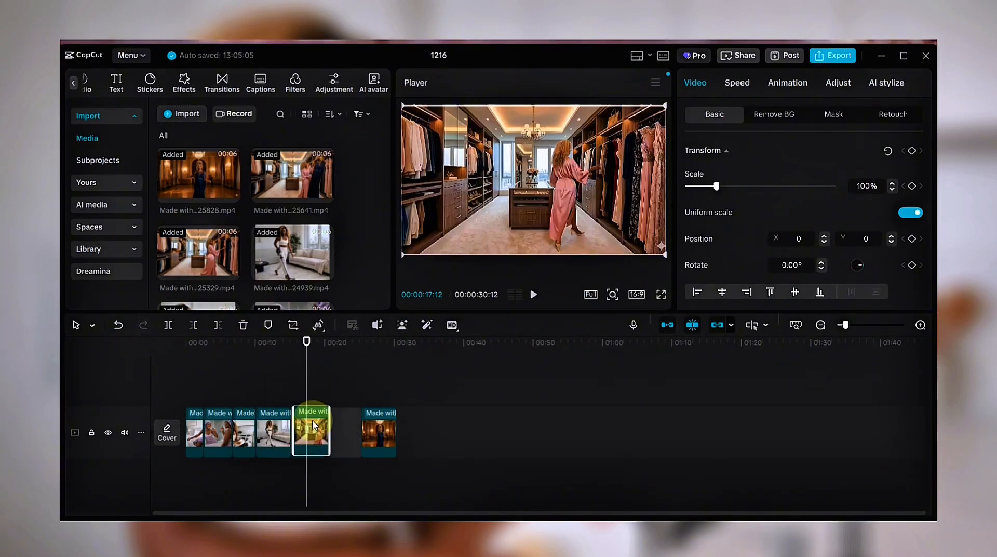
Step: Reorder the two walk-in closet clips so the second one comes before the first, ahead of the ballroom clip
left_click(345, 431)
left_click(385, 432)
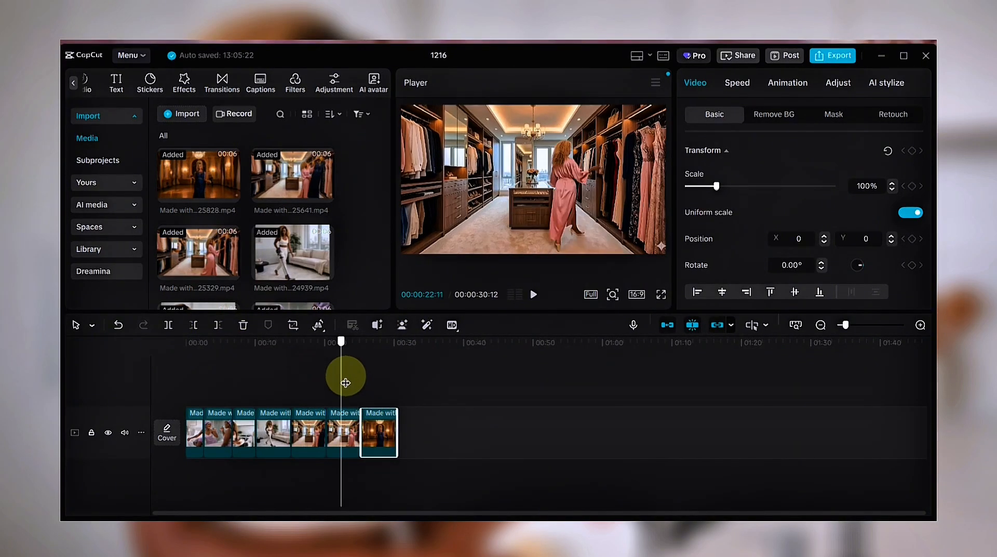
left_click(309, 431)
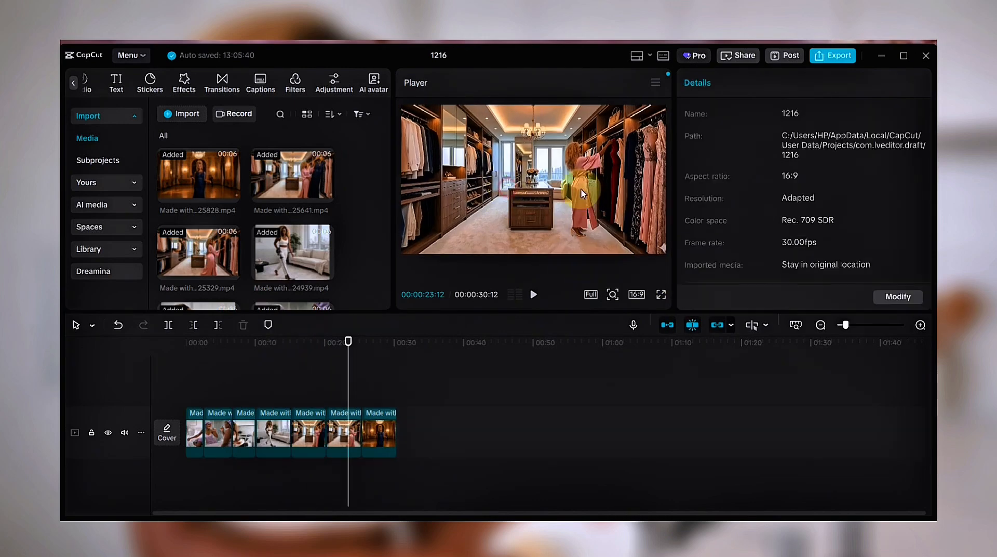
Step: Scale the ballroom clip at the end of the timeline to 114% and play back the walk-in closet clips
left_click(344, 432)
left_click(378, 433)
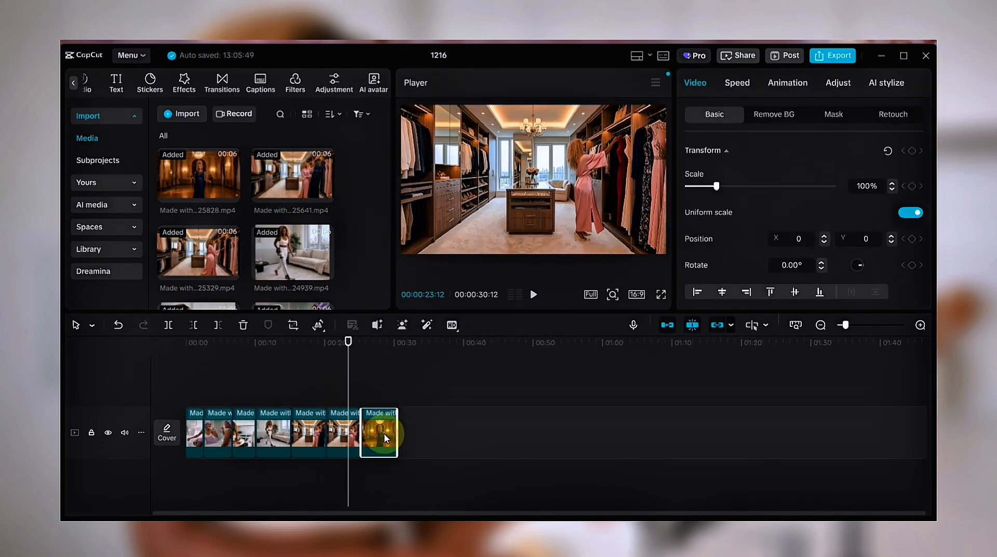
left_click(534, 294)
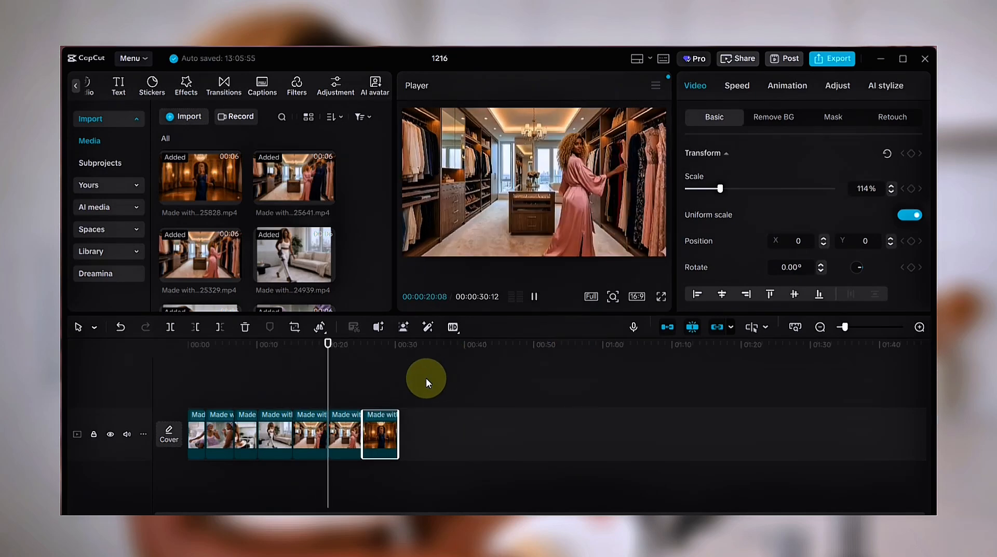
left_click(534, 296)
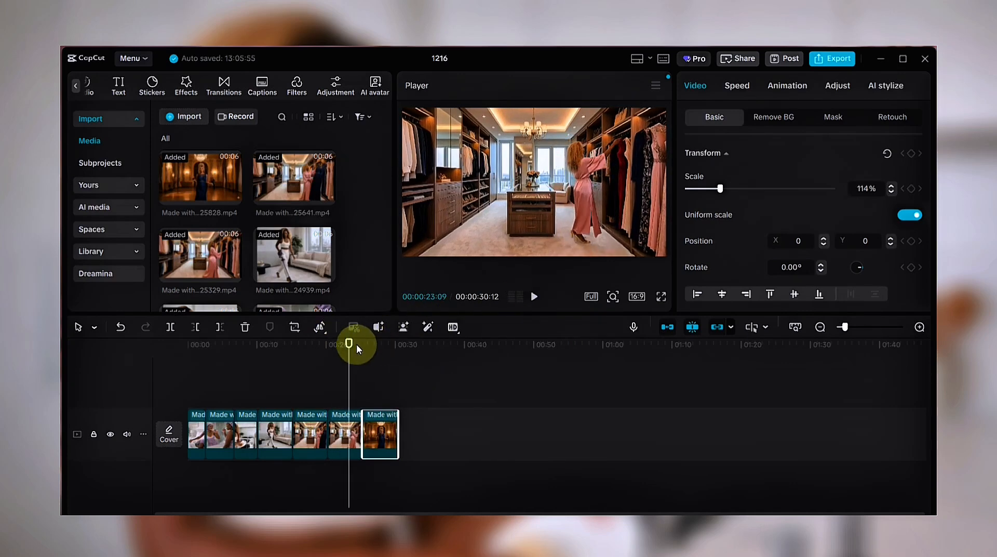
Step: Trim away the beginning of the vacuuming clip up to 00:00:11:11 and scrub through the sequence to its end
left_click(264, 348)
left_click_drag(265, 350, 266, 350)
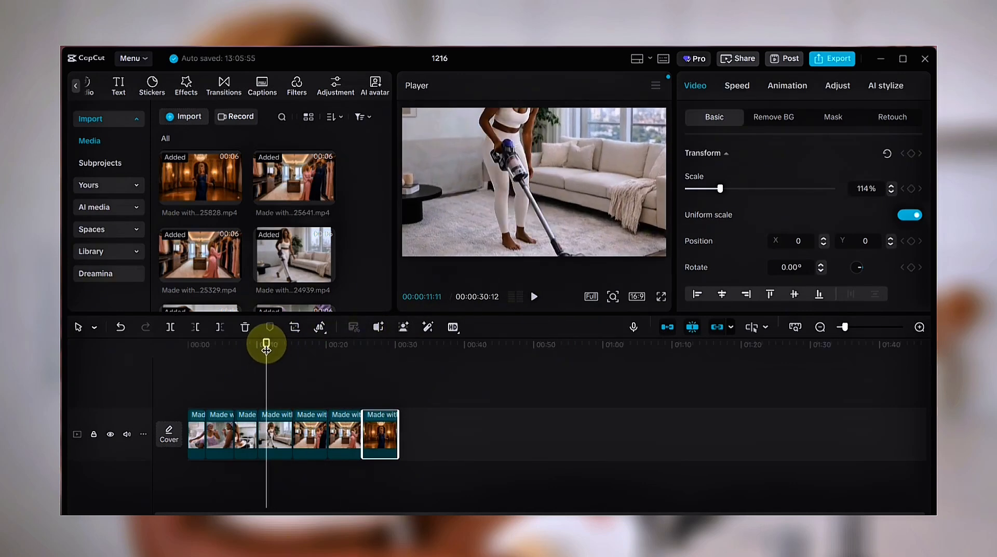
left_click(196, 326)
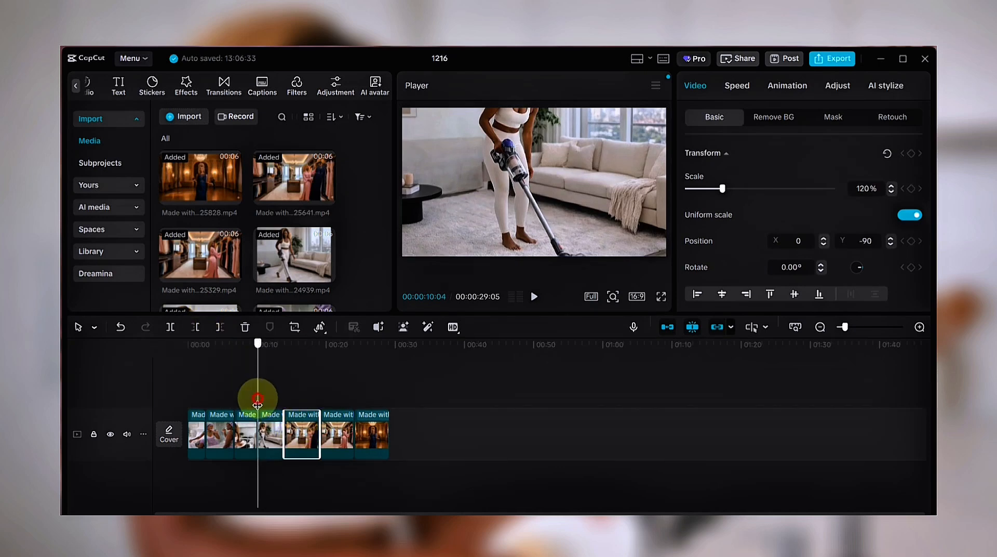
left_click_drag(257, 405, 377, 431)
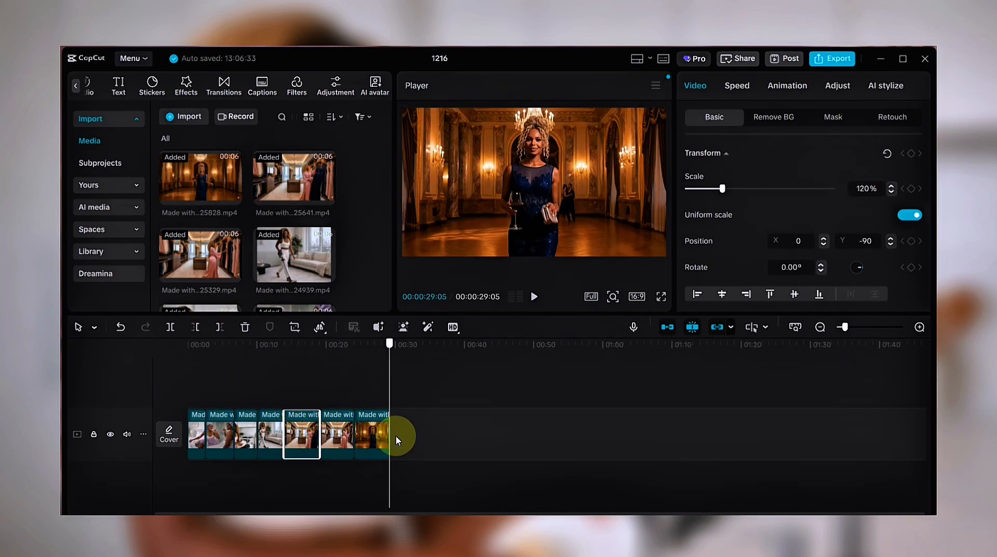
left_click(454, 396)
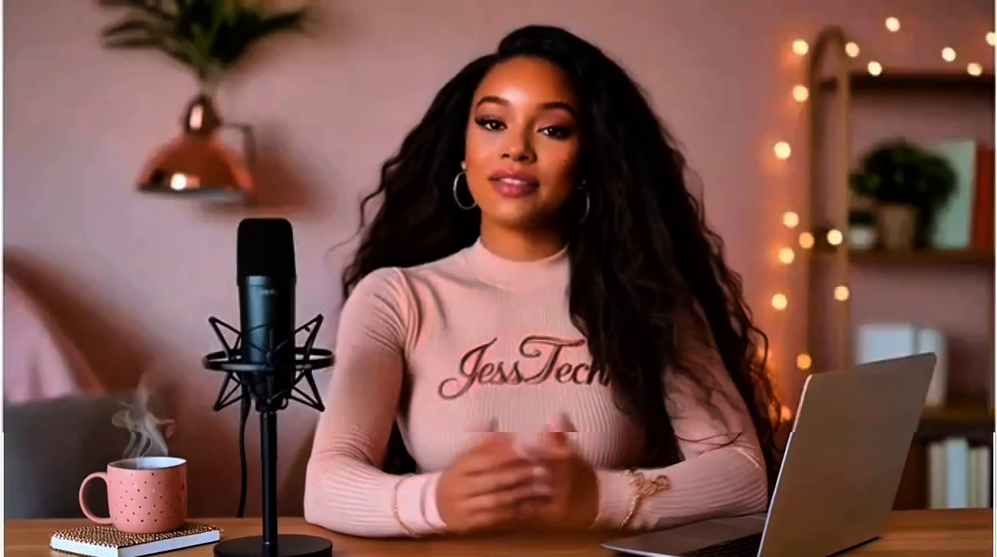